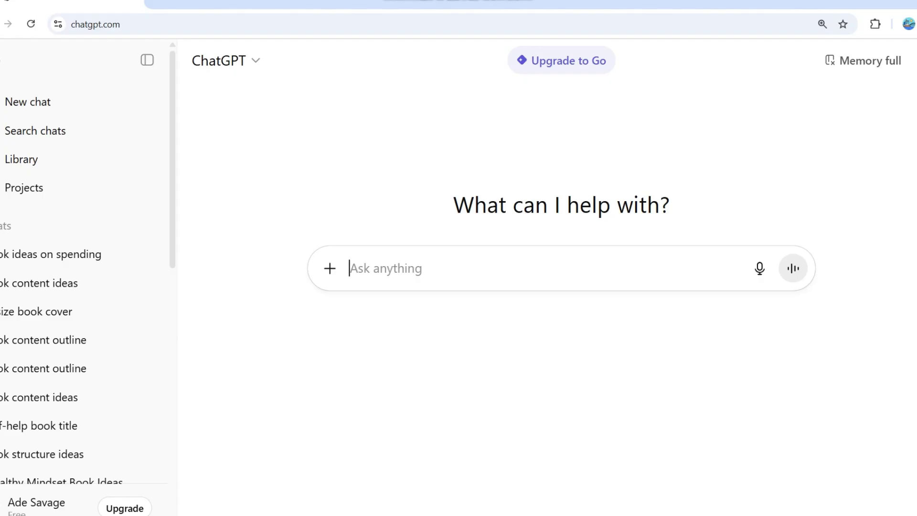
Step: Ask for content ideas for a self help book about Money making, requesting to be told first before proceeding
type("I want")
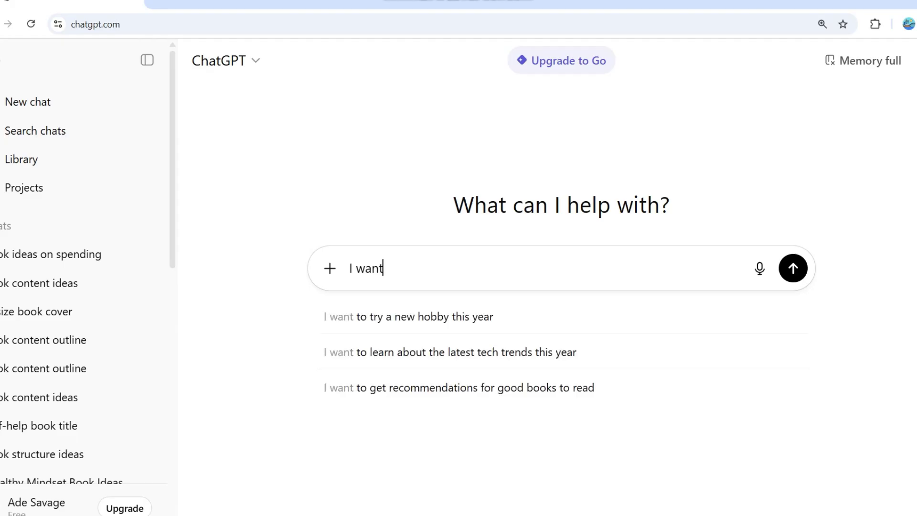
type(" to write a")
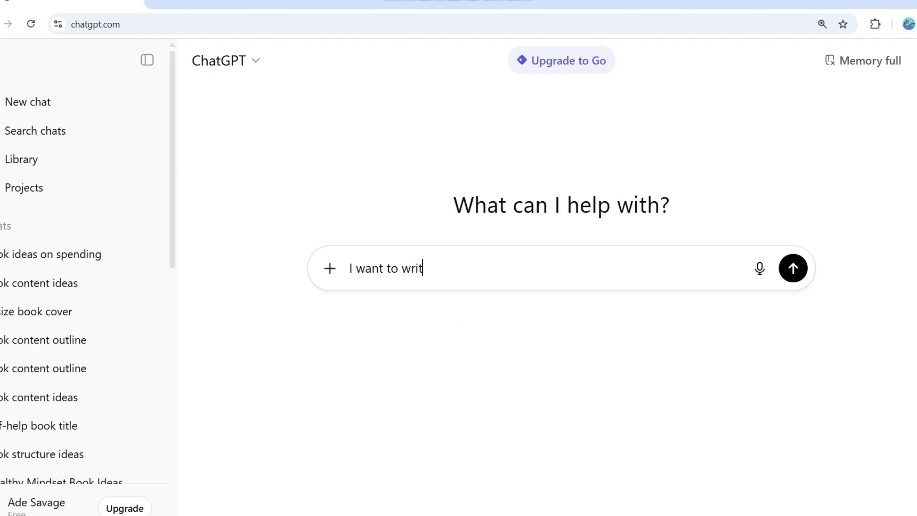
type(" self help book")
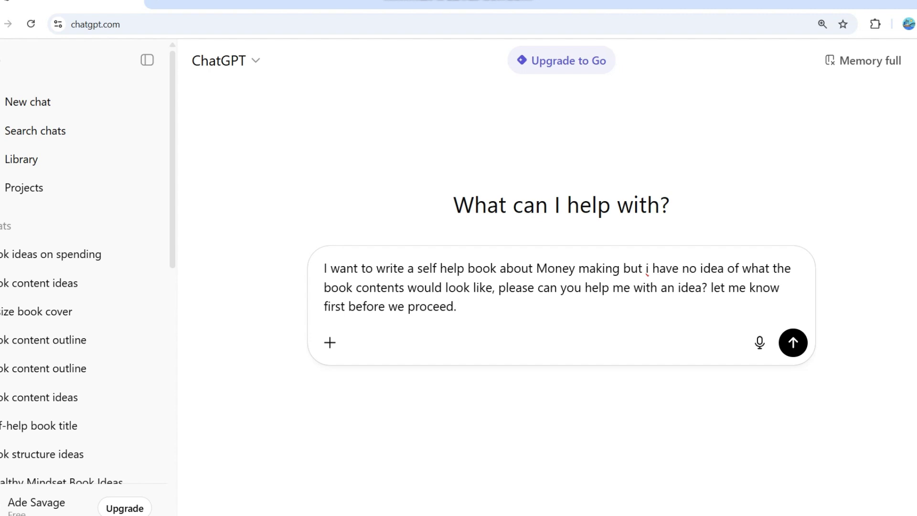
key("Return")
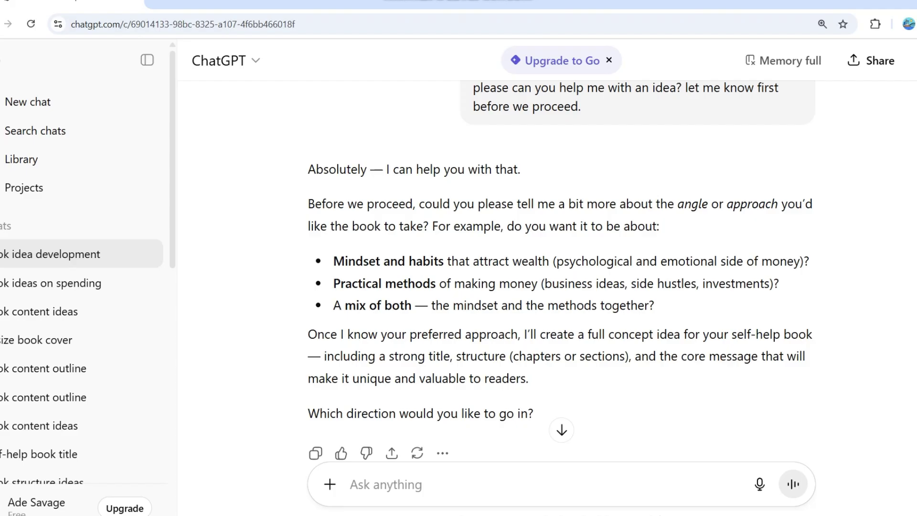
Step: Reply that the book should cover mindset and habits with practical methods, sound human, be relatable and easy to understand, and include all important, engaging information
type("Well")
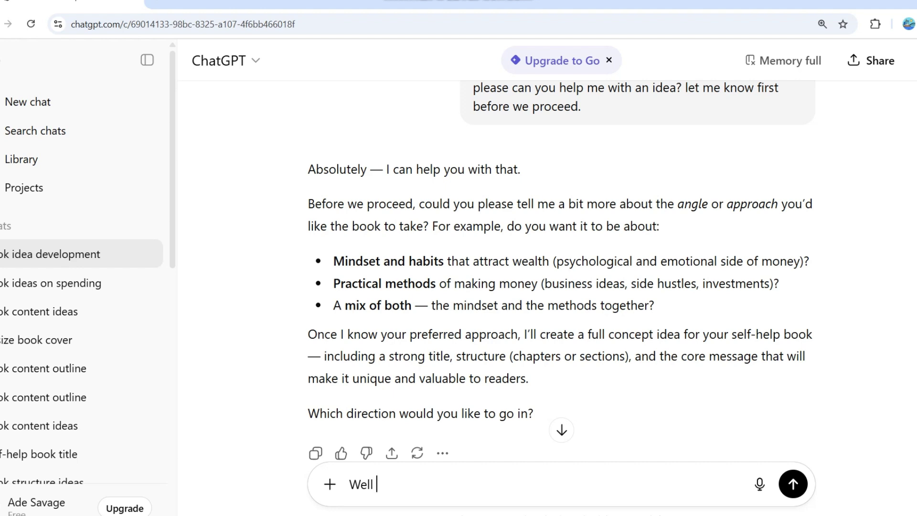
type(", it great you can be of help, i want this book to talk about mindset and habits, with practical methods and it should be written like human and not robotic, it should be relatable and easy to understand by readers, also it should include all important information that will keep people reading.")
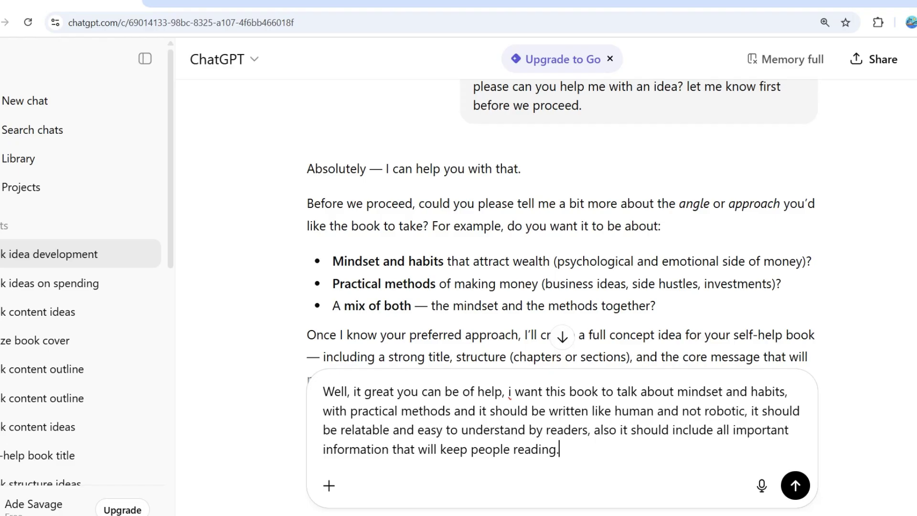
key("Return")
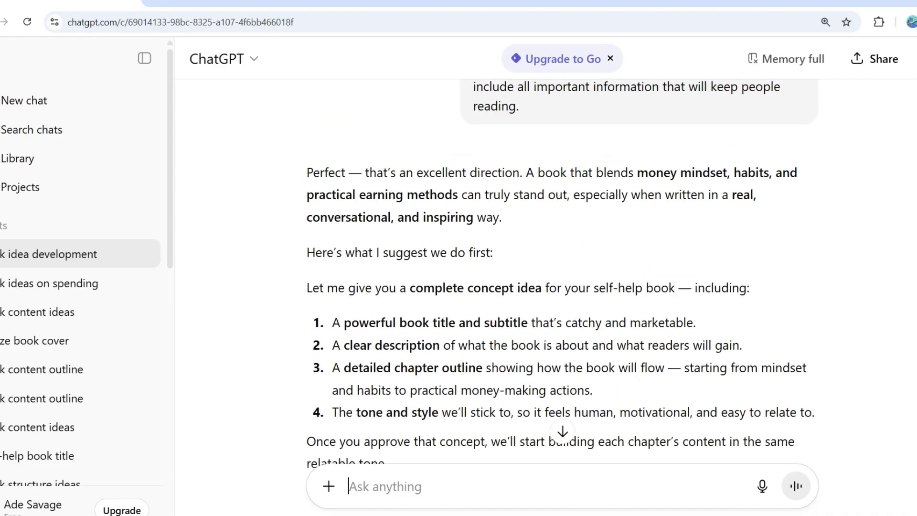
Step: Read through the reply on the proposed book concept, comparing it with the earlier messages in the conversation
scroll(562, 272, "up", 3)
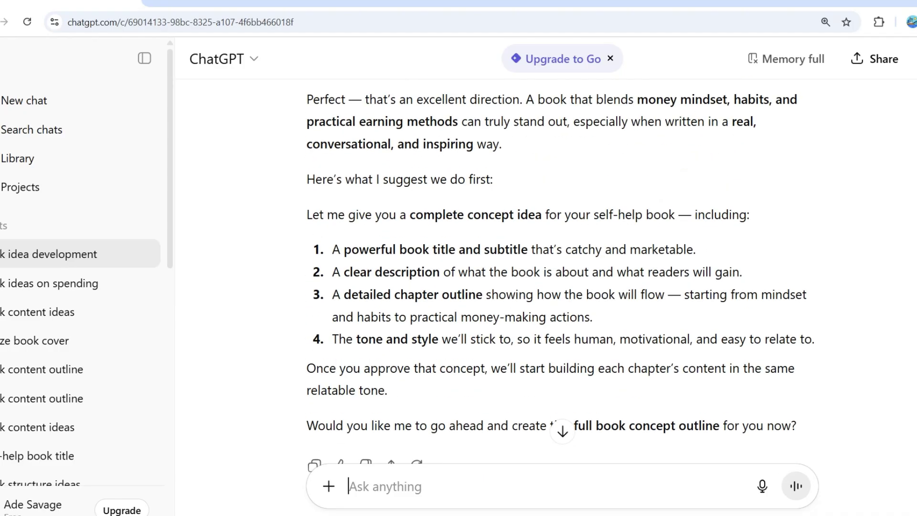
scroll(562, 272, "down", 1)
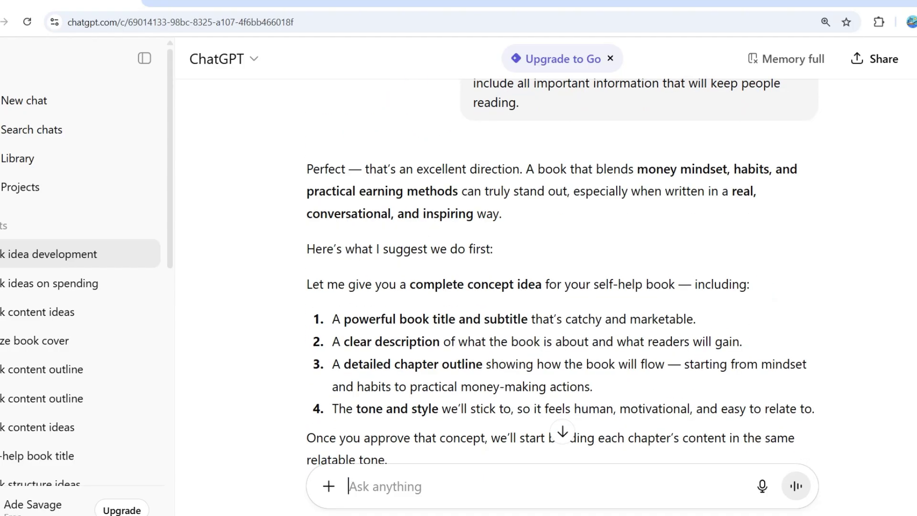
scroll(562, 272, "down", 1)
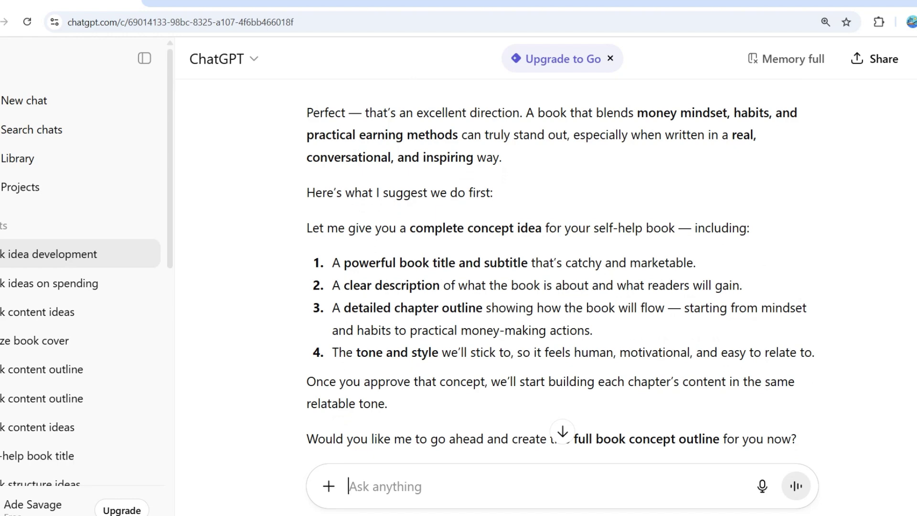
scroll(561, 272, "down", 2)
scroll(562, 272, "up", 3)
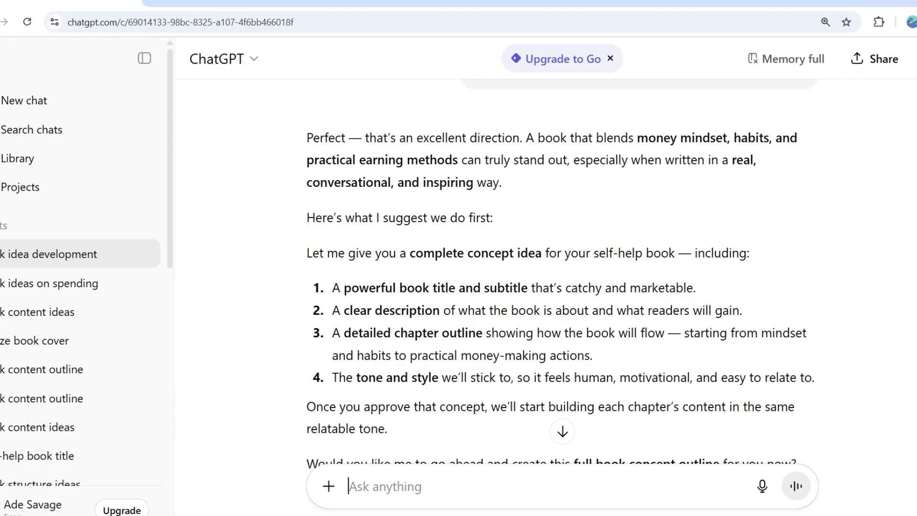
scroll(562, 272, "up", 5)
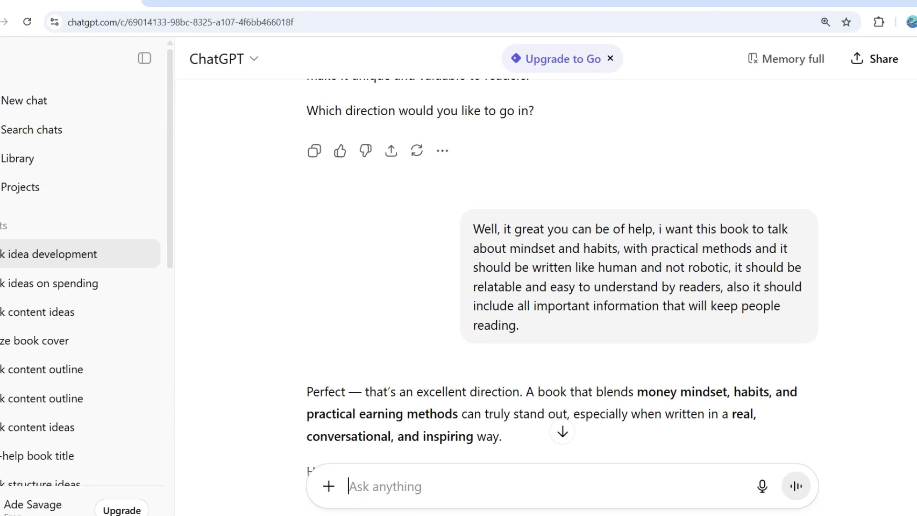
scroll(562, 273, "down", 8)
scroll(562, 272, "up", 5)
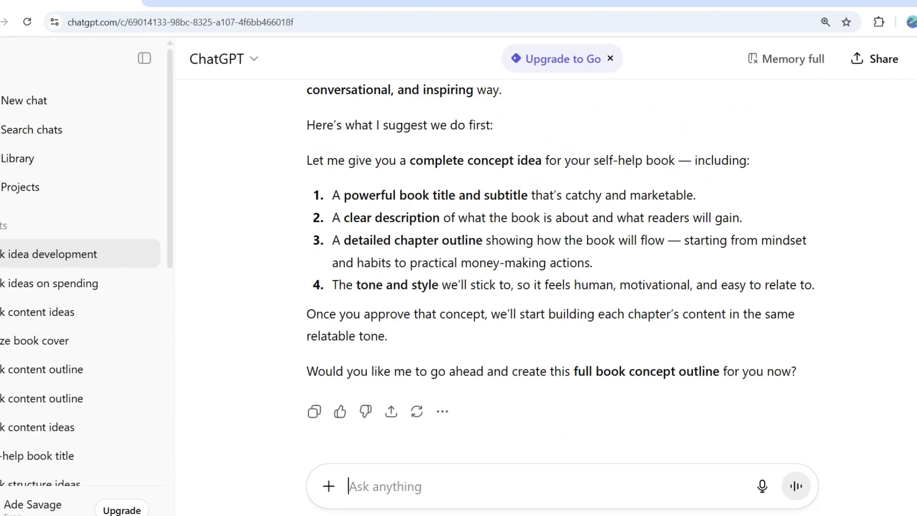
scroll(561, 272, "down", 3)
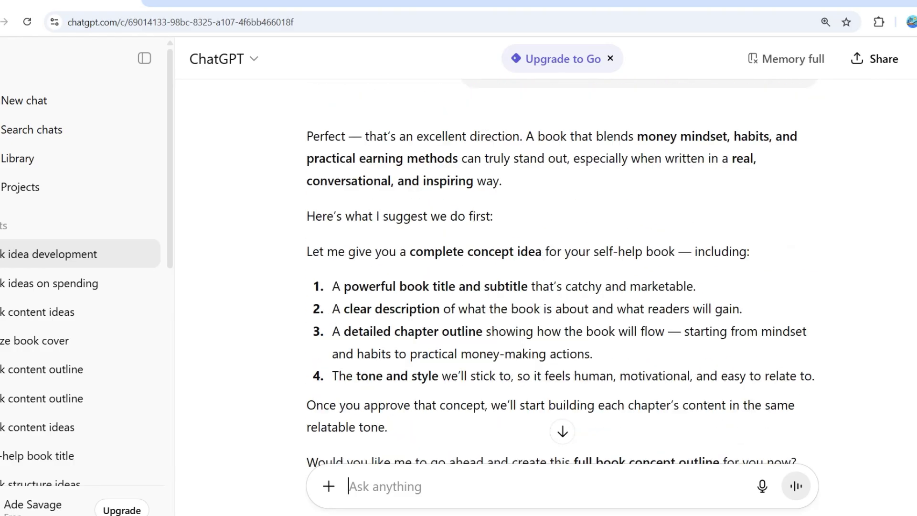
scroll(562, 272, "down", 1)
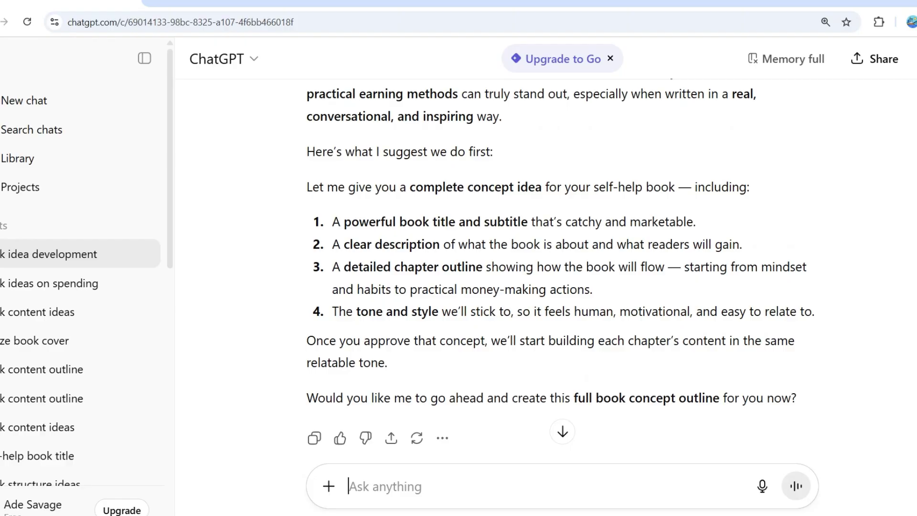
scroll(562, 272, "up", 13)
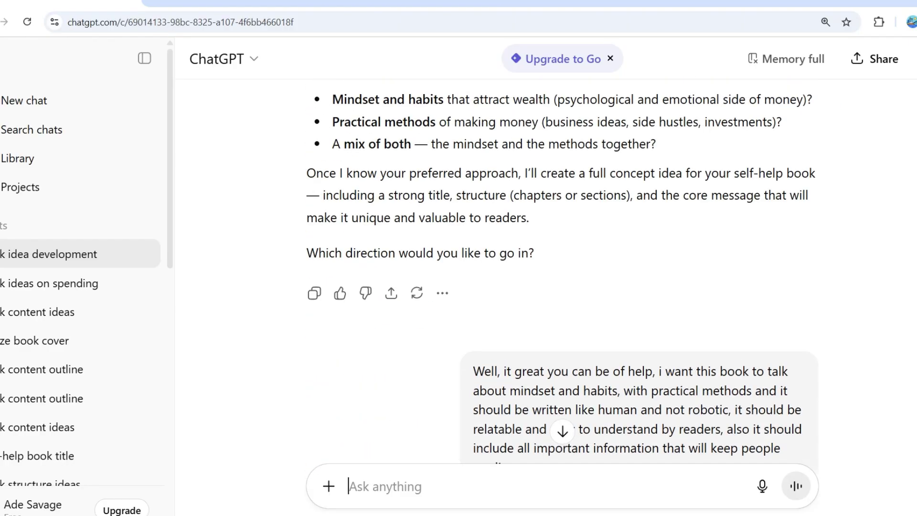
scroll(562, 272, "down", 12)
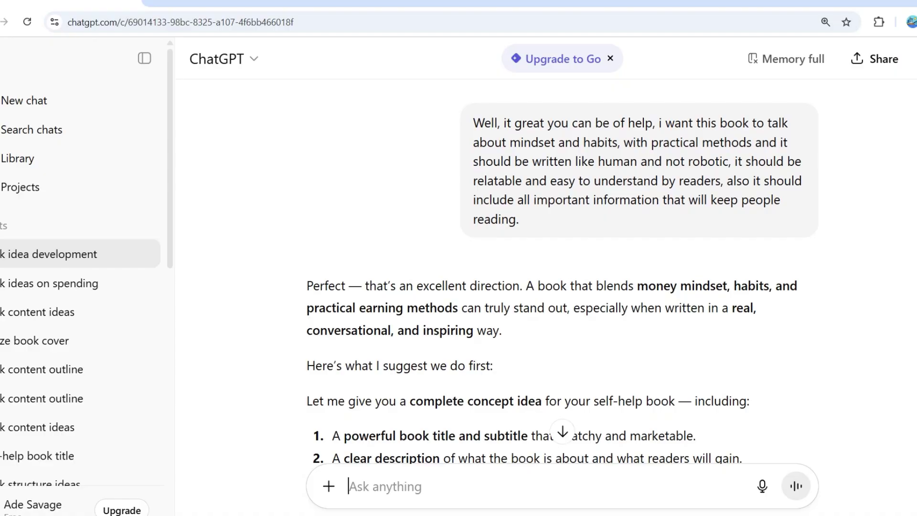
scroll(562, 272, "down", 5)
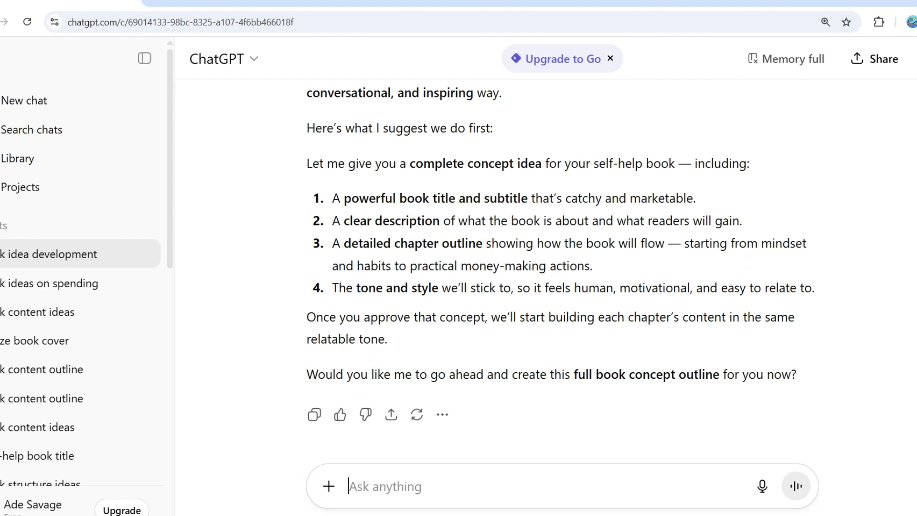
Step: Request a powerful, catchy and relatable book title and subtitle likely to rank higher organically in Amazon search results
type("great")
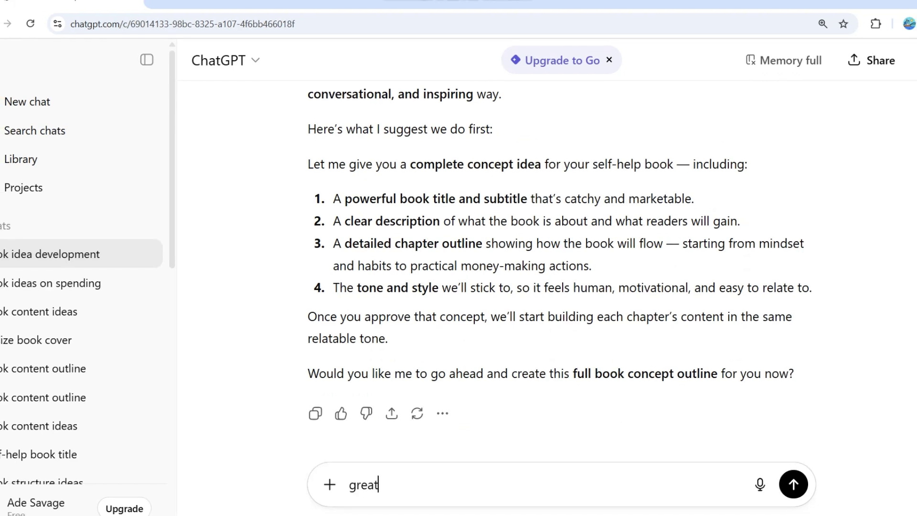
type("! i want a powerful book title and subtitle that is likely to rank higher on Amazon search result organically when people search for the title. it should be catchy and relatable")
type(".")
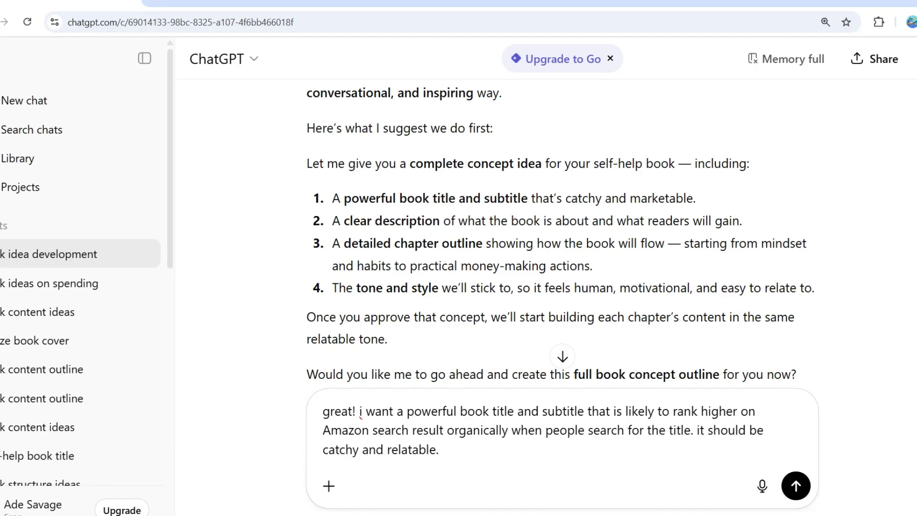
key("Return")
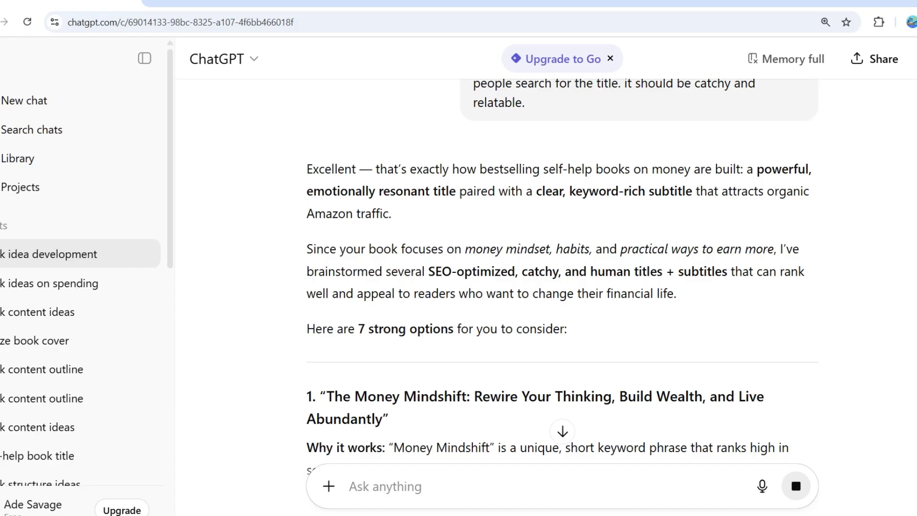
Step: Review the suggested titles and highlight the title "Money Made Simple" and its subtitle in option 3
scroll(562, 277, "down", 1)
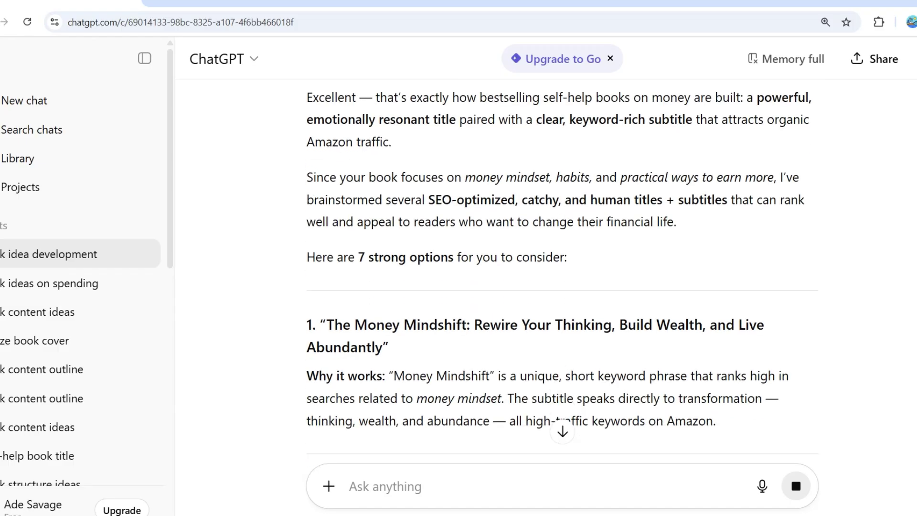
scroll(561, 277, "down", 3)
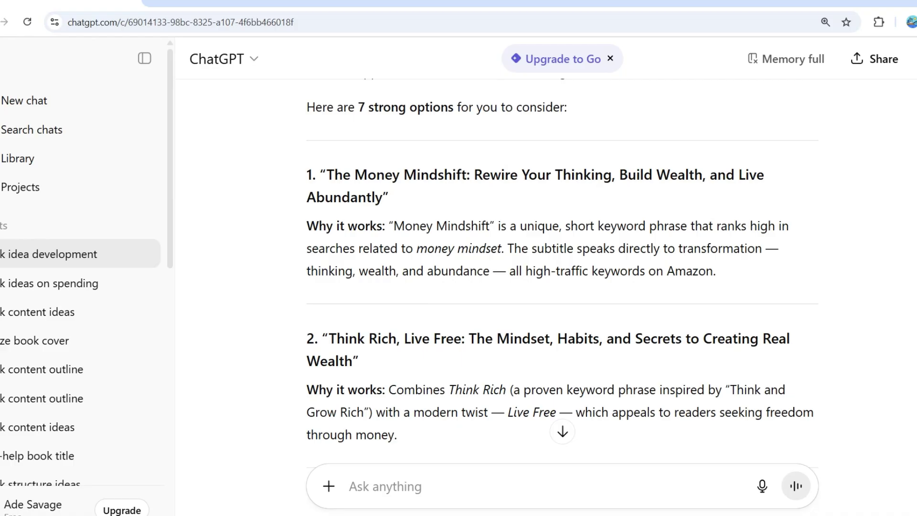
scroll(562, 277, "down", 5)
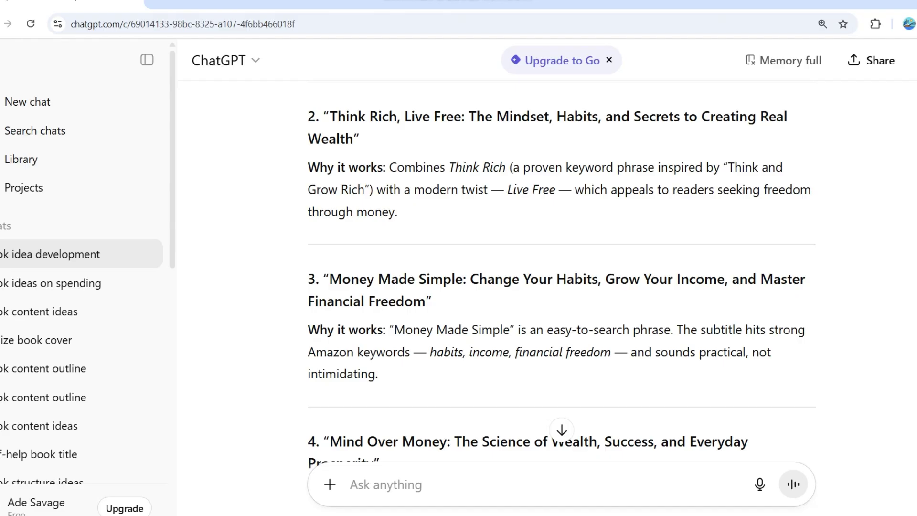
scroll(561, 275, "down", 2)
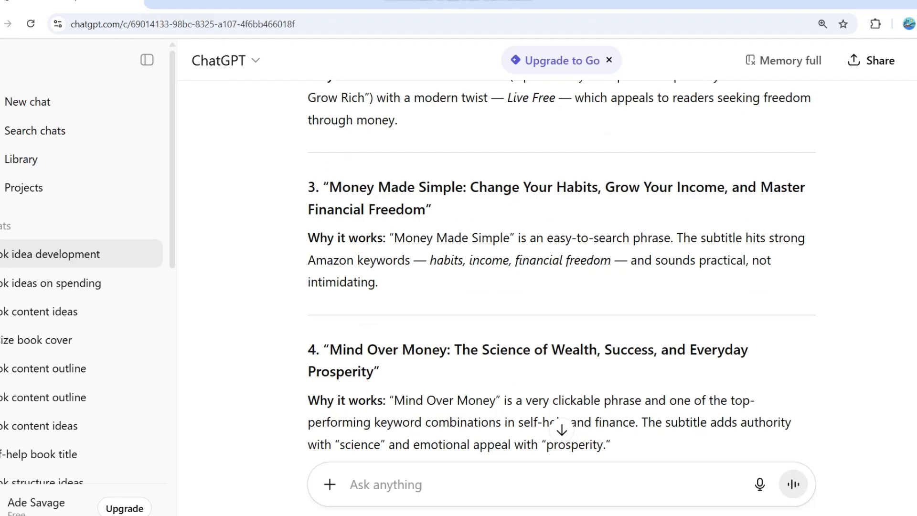
left_click_drag(463, 186, 329, 187)
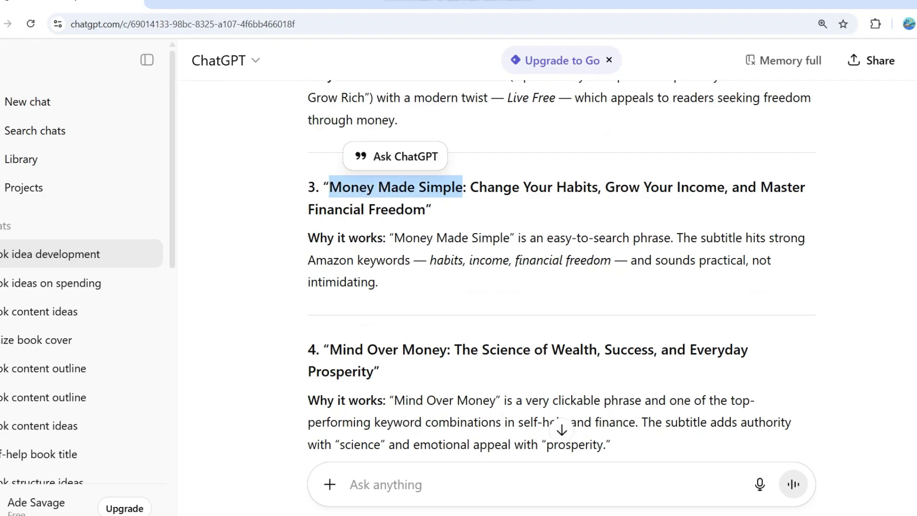
left_click_drag(470, 187, 425, 209)
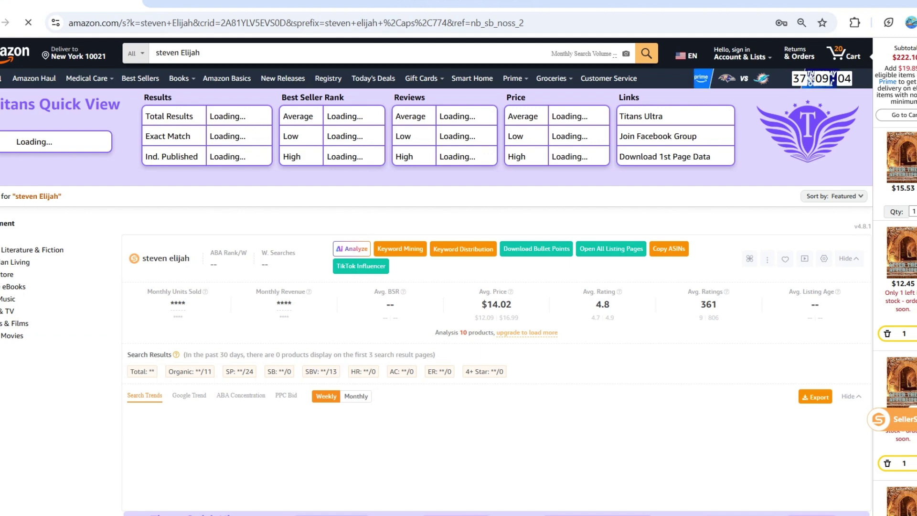
Step: Switch to Amazon and search the store for "Money made simple" in place of the existing search term
left_click(201, 53)
left_click_drag(200, 52, 156, 53)
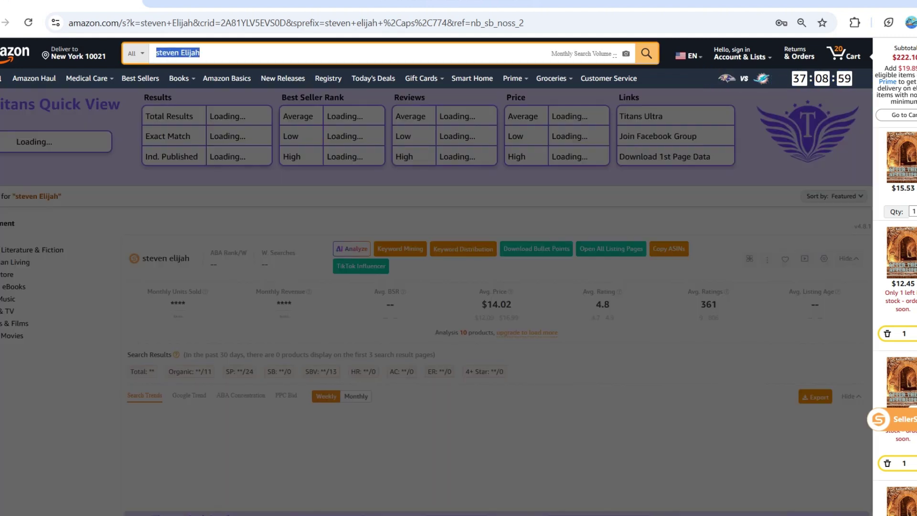
type("Mon")
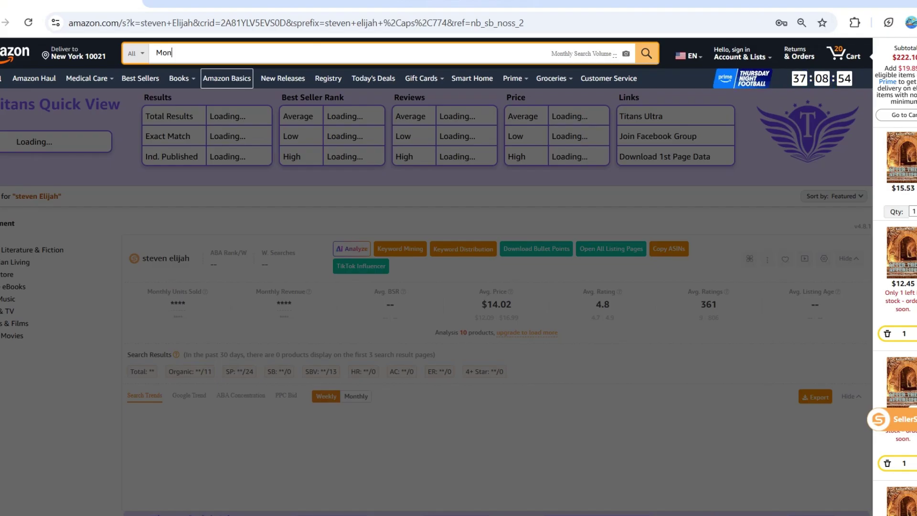
type("ey ma")
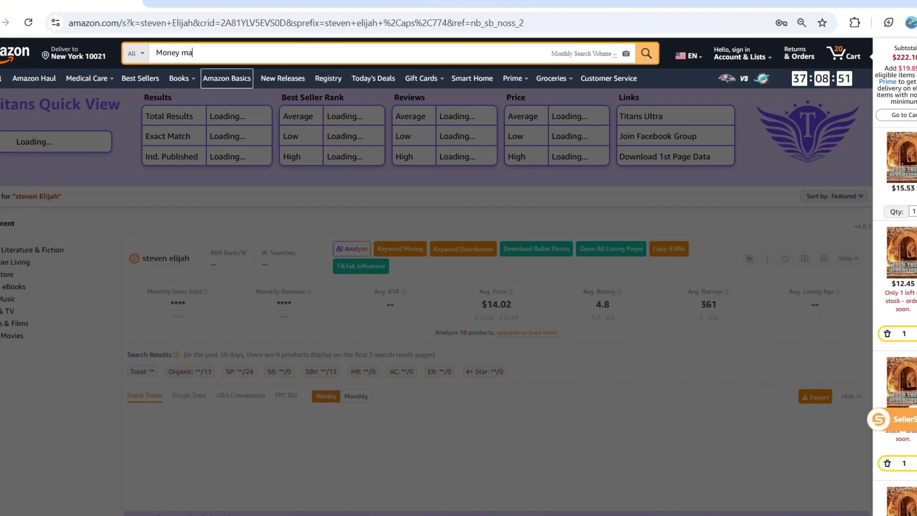
type("de sim")
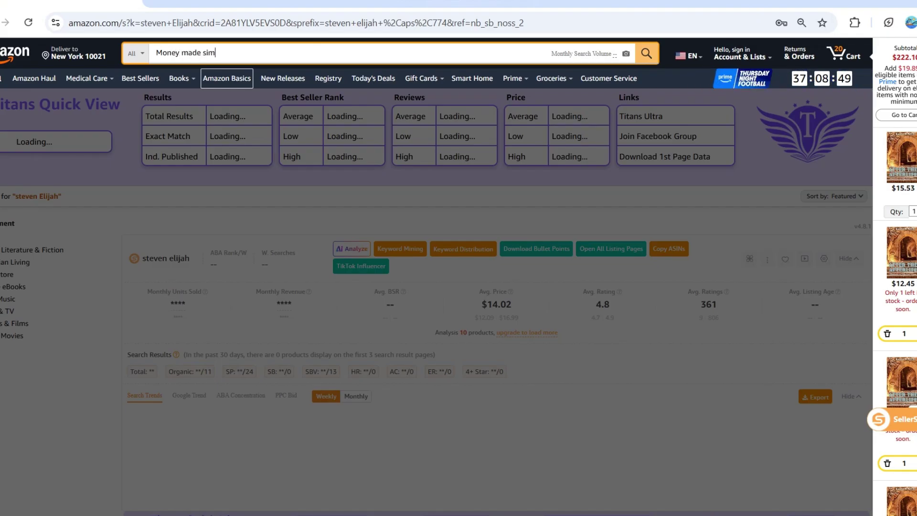
type("ple")
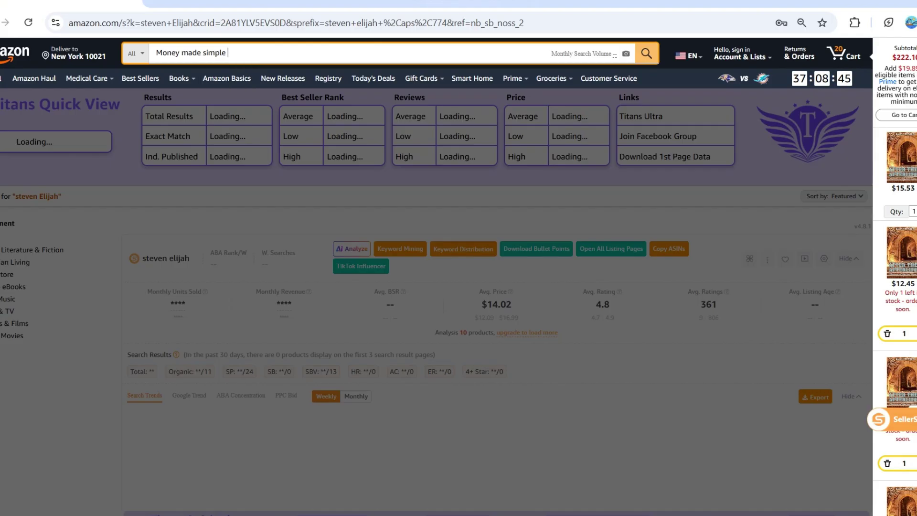
key("Return")
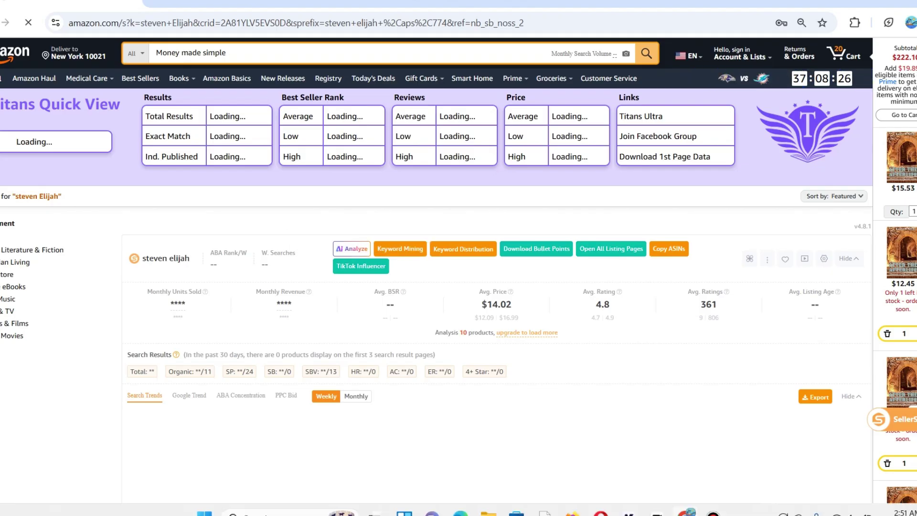
Step: Return to the ChatGPT conversation and review the remaining title suggestions down to the closing question
key("alt+Tab")
left_click(377, 484)
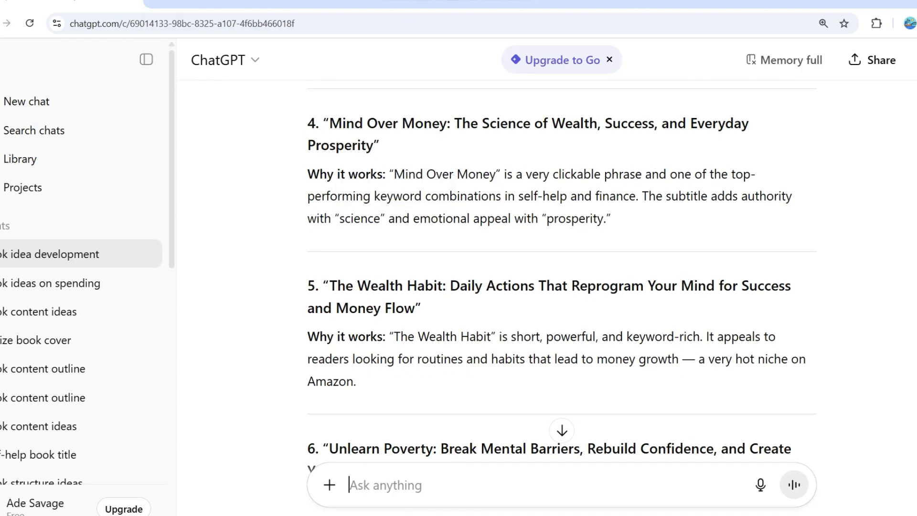
scroll(561, 261, "down", 10)
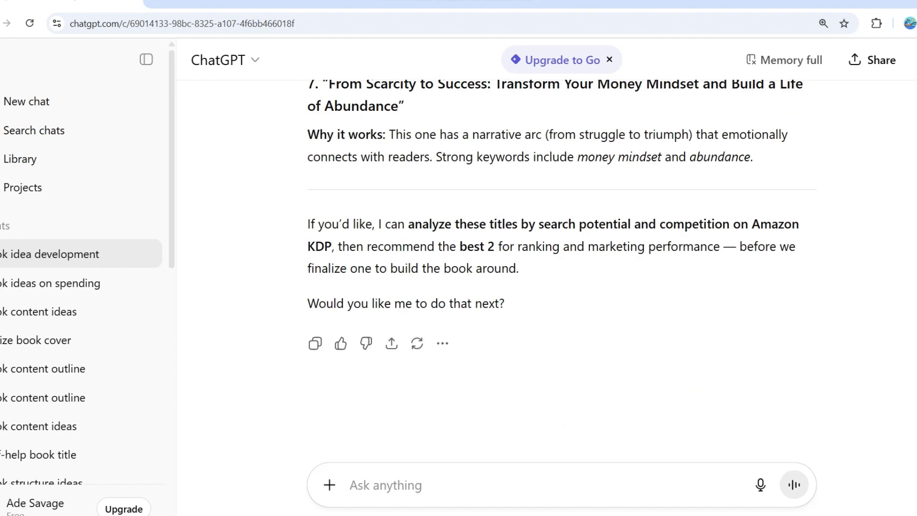
Step: Draft a request to write the full table of content for this book titled, leaving the title still open
type("Wri")
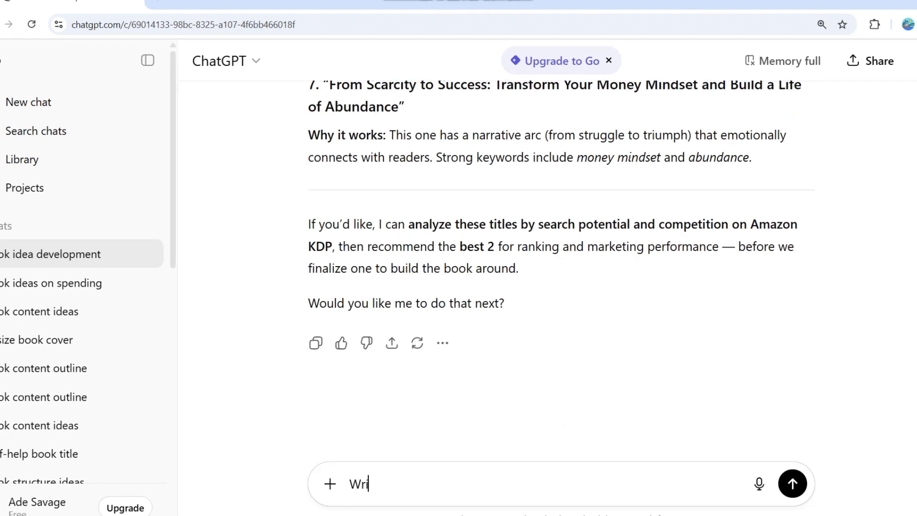
type("te me the full t")
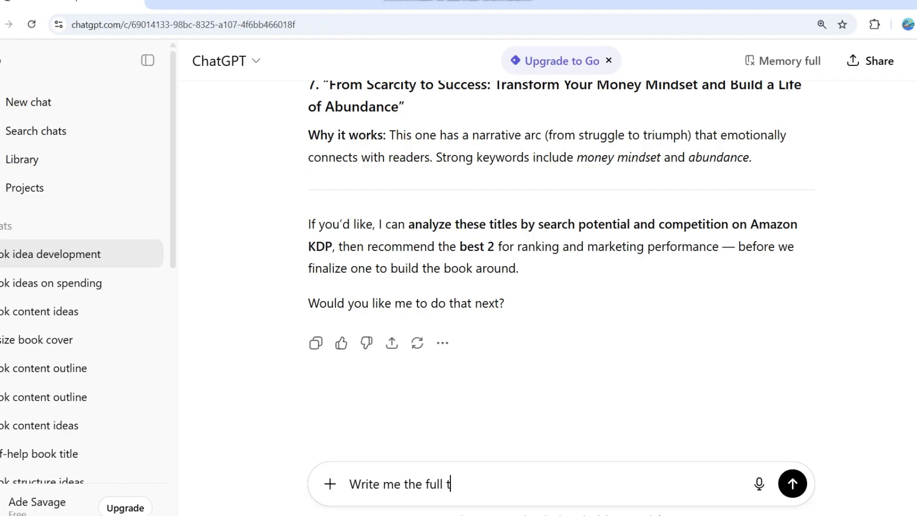
type("able of conte")
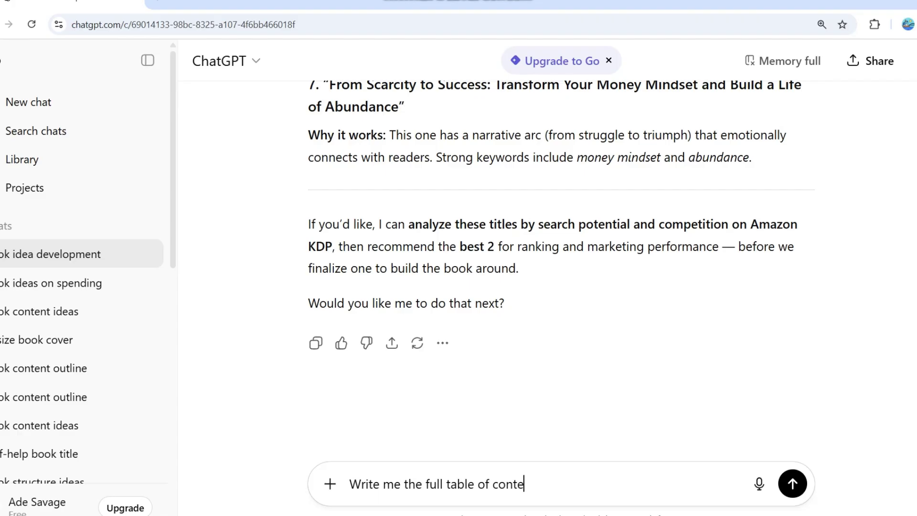
type("nt for this book")
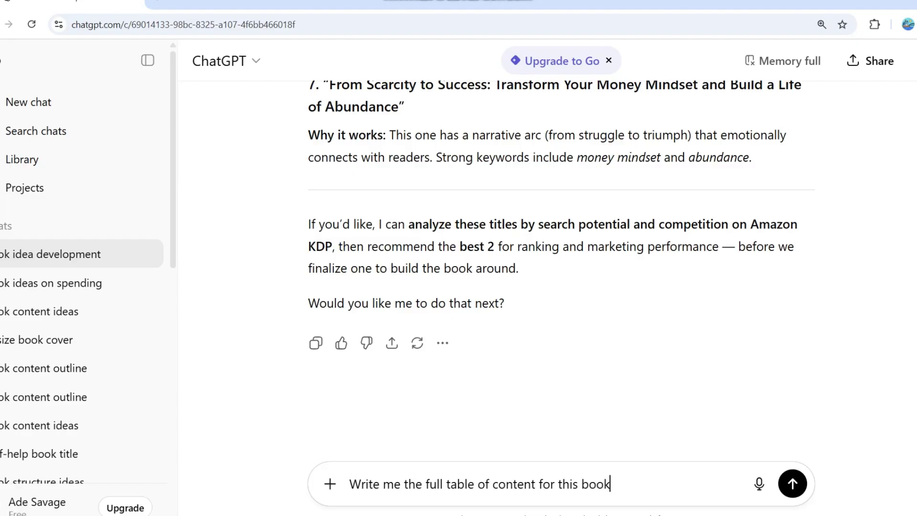
type(" titled")
Step: Complete the request with the copied title "Money Made Simple: Change Your Habits, Grow Your Income, and Master Financial Freedom" and send it
scroll(561, 268, "up", 3)
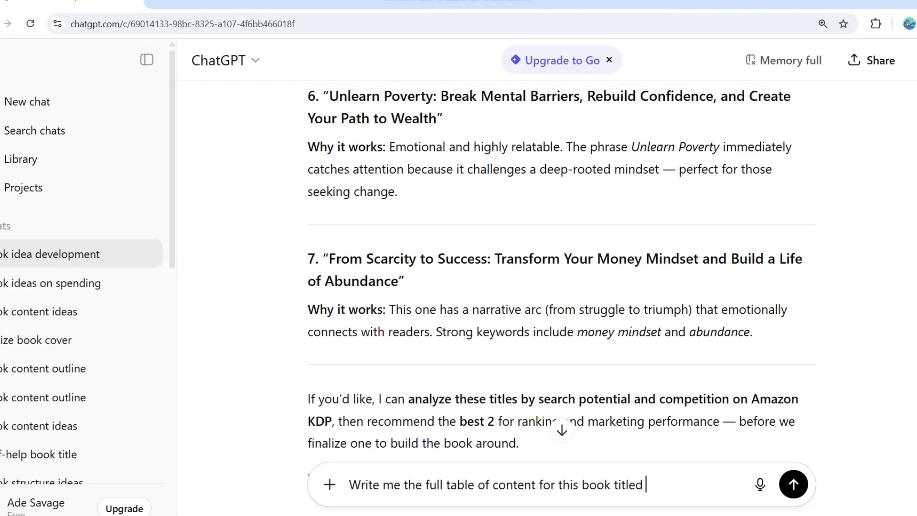
scroll(561, 268, "up", 13)
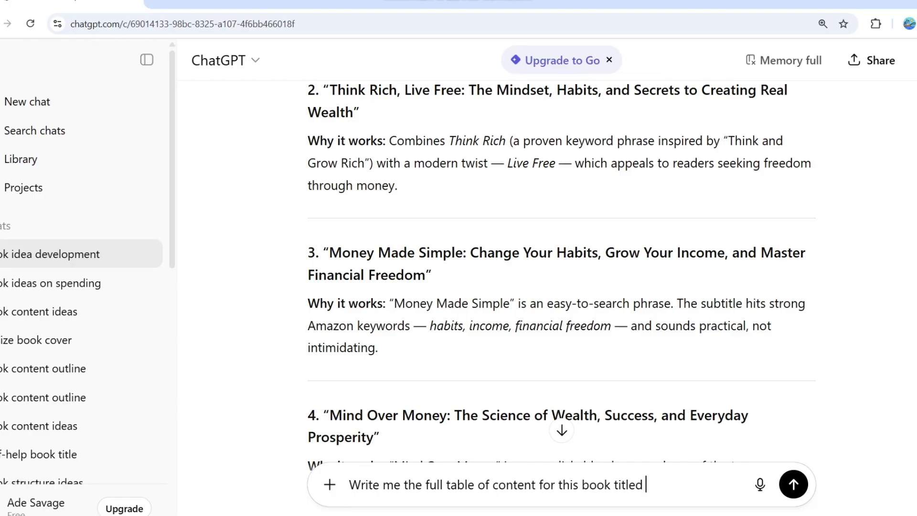
left_click_drag(330, 252, 426, 275)
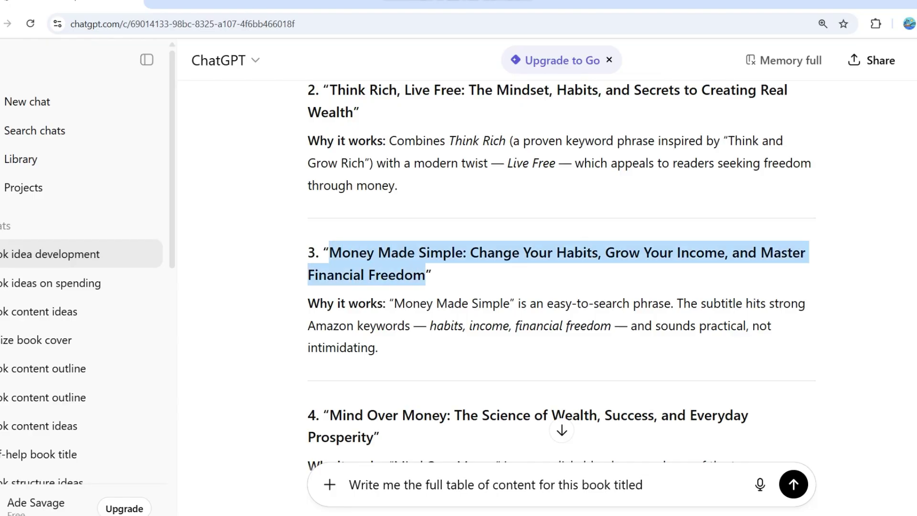
right_click(421, 278)
left_click(460, 292)
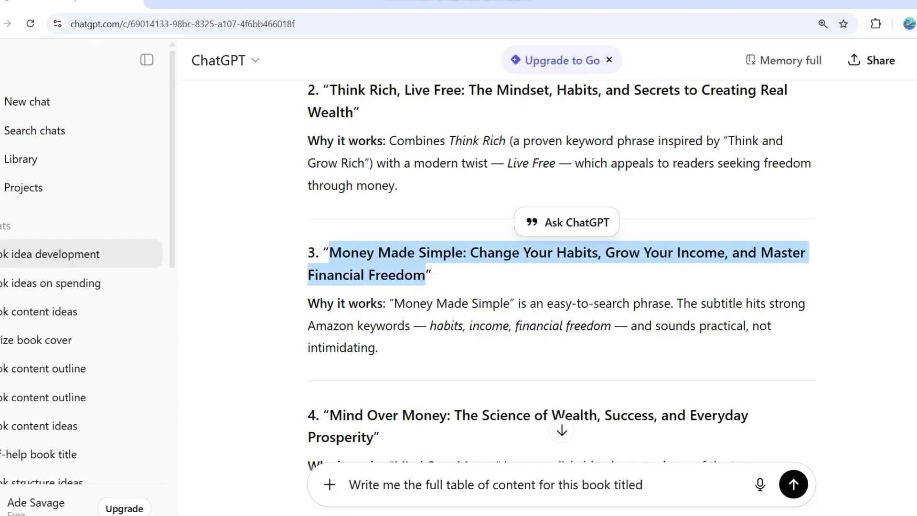
scroll(460, 291, "up", 4)
scroll(560, 274, "down", 15)
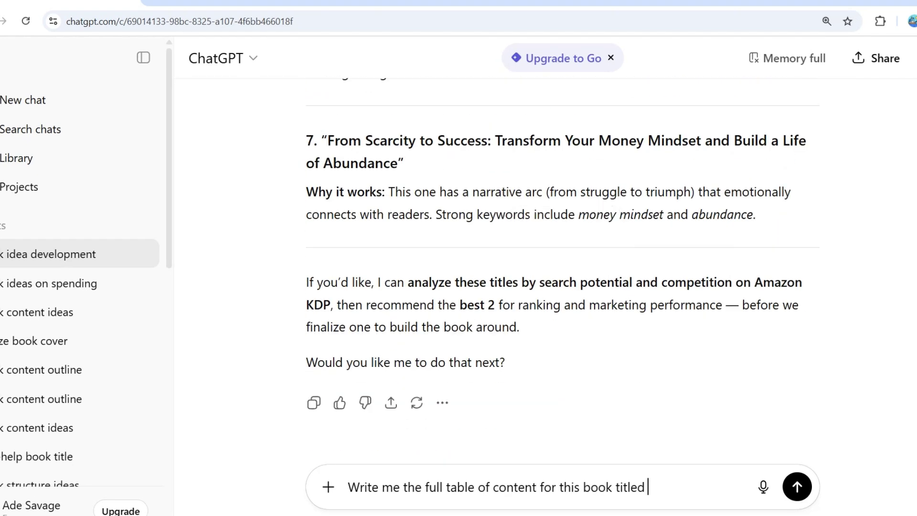
key("ctrl+v")
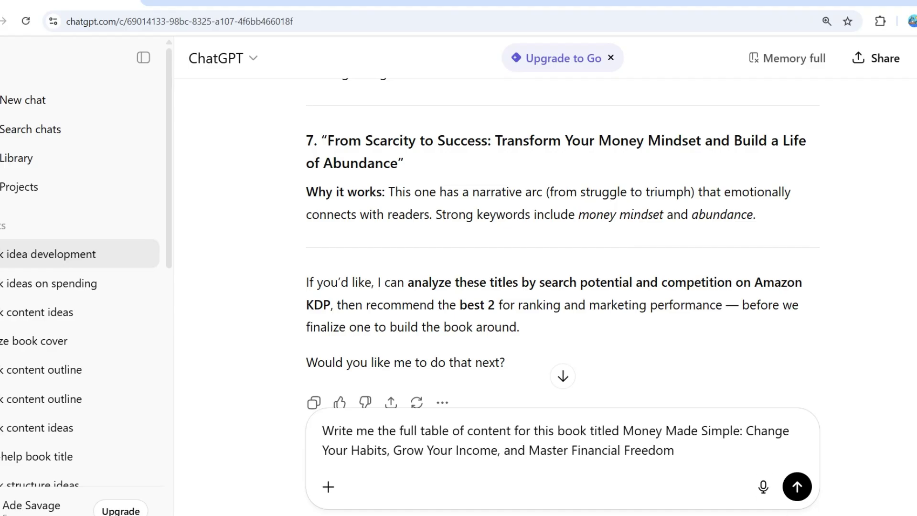
key("Return")
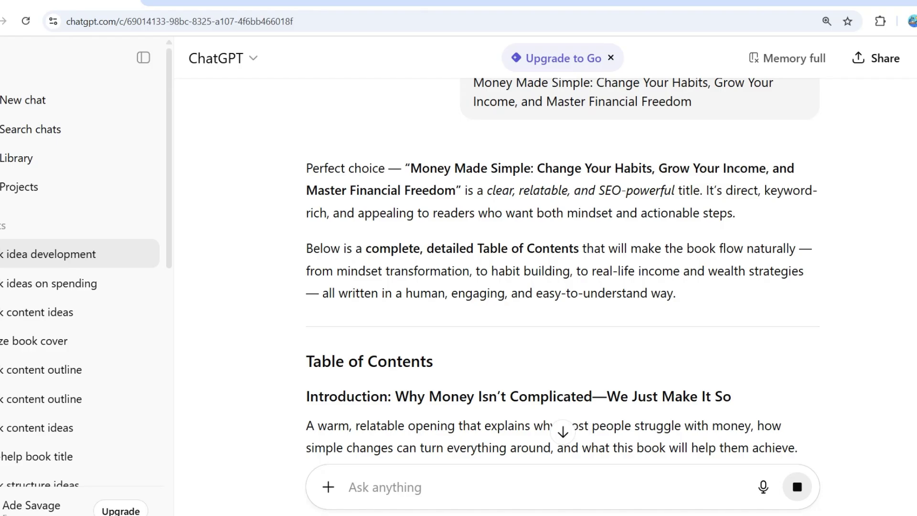
Step: Review the start of the generated table of contents, covering the introduction and the chapters of Part One
scroll(562, 277, "down", 1)
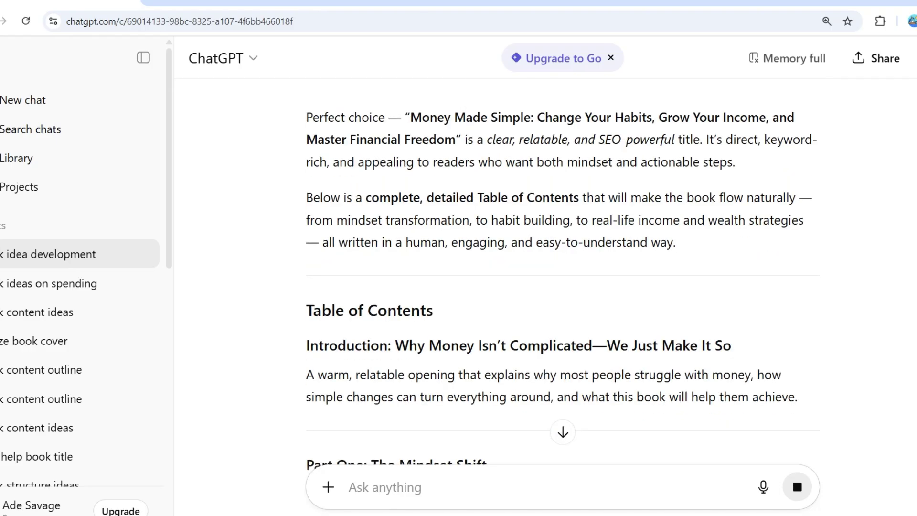
scroll(562, 277, "down", 2)
scroll(562, 277, "up", 2)
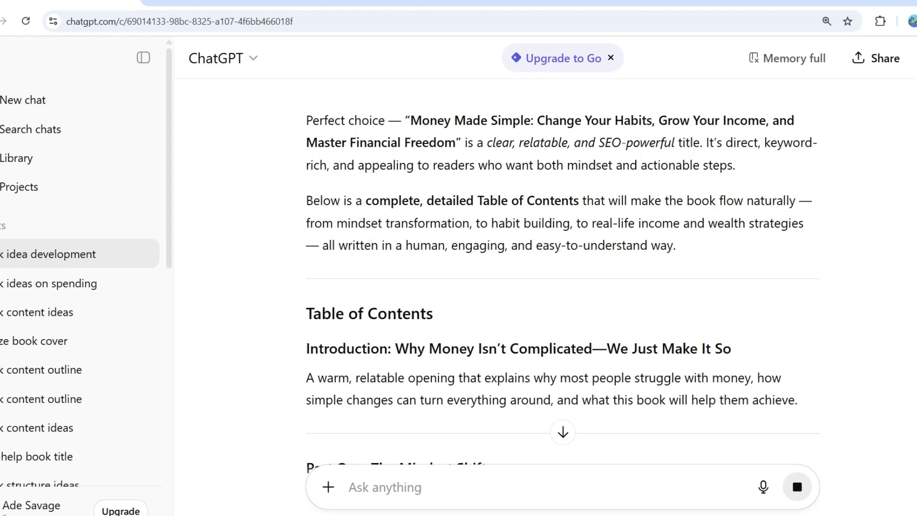
scroll(563, 277, "down", 4)
scroll(563, 275, "down", 4)
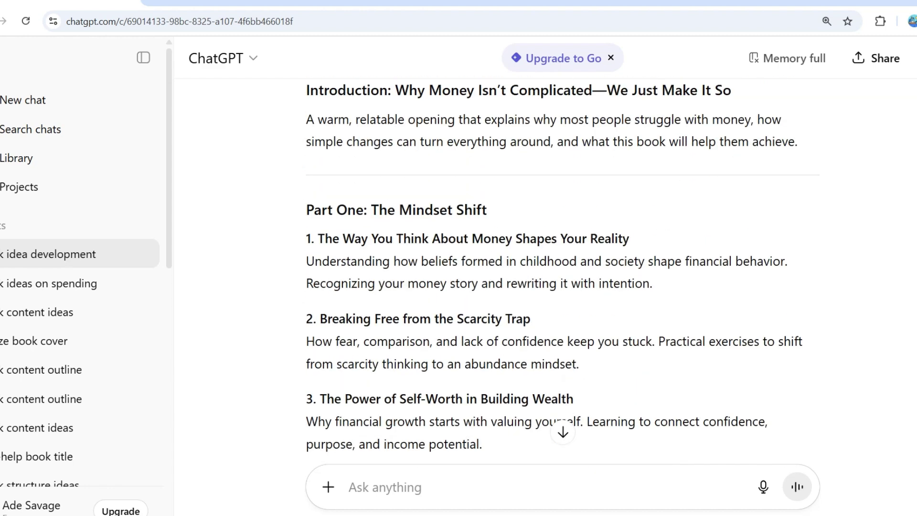
scroll(562, 277, "up", 3)
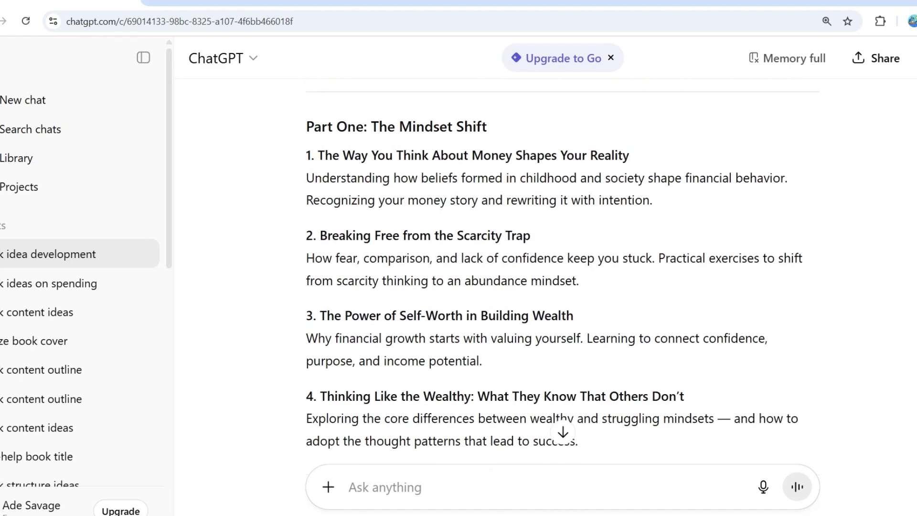
scroll(562, 277, "down", 1)
scroll(562, 276, "up", 3)
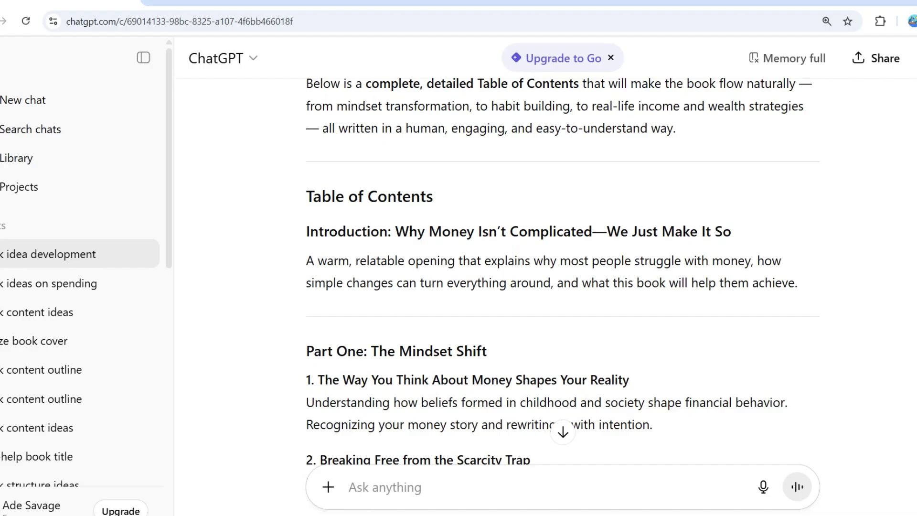
scroll(562, 277, "down", 3)
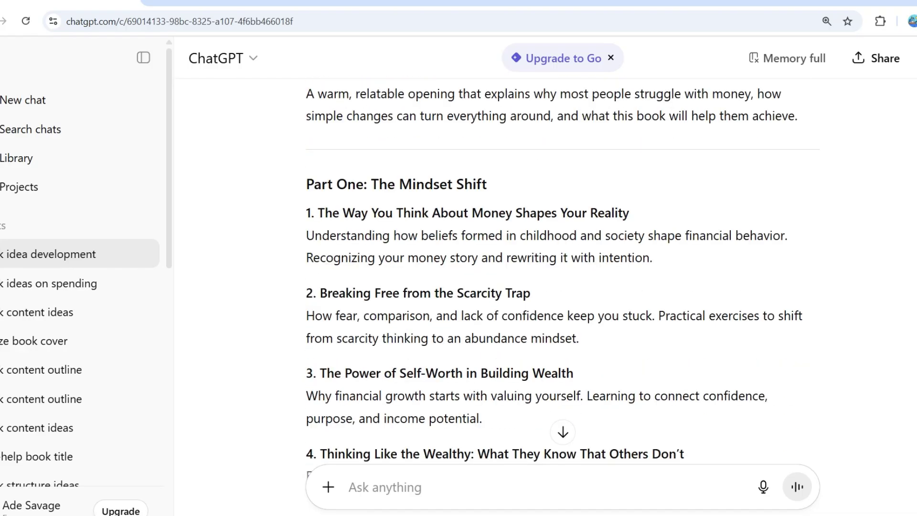
scroll(563, 280, "down", 1)
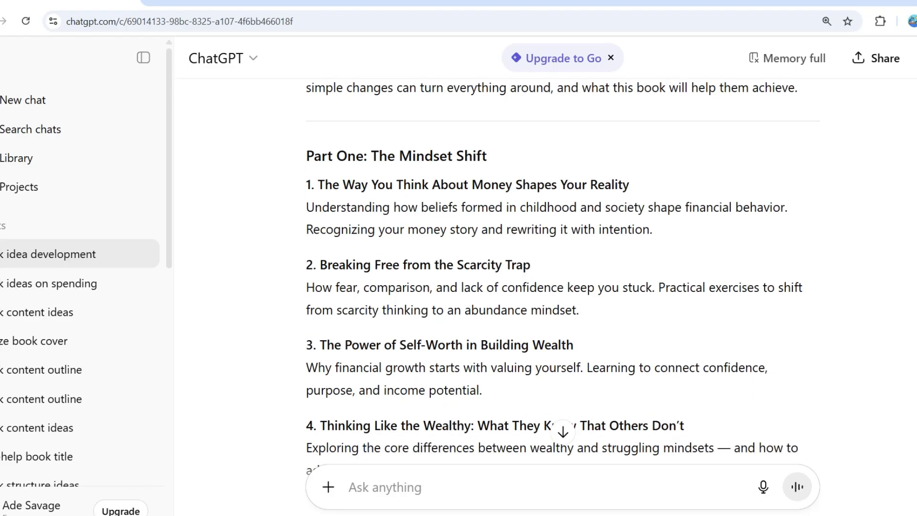
scroll(562, 276, "down", 2)
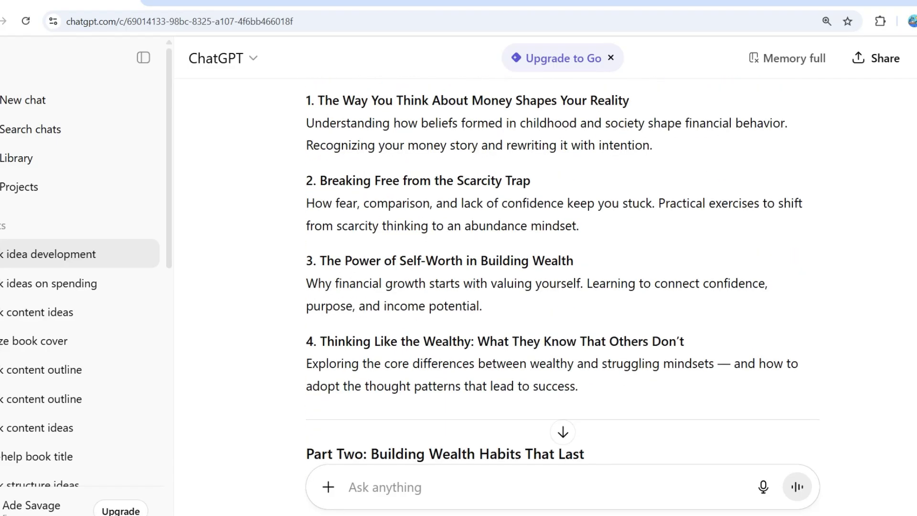
Step: Skim the remaining parts of the table of contents through the conclusion and return to the introduction entry
scroll(616, 428, "down", 15)
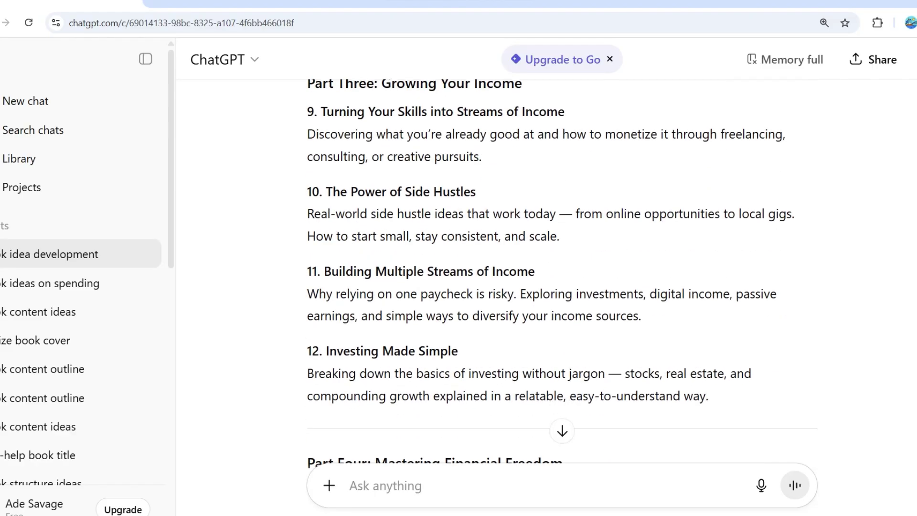
scroll(561, 276, "down", 10)
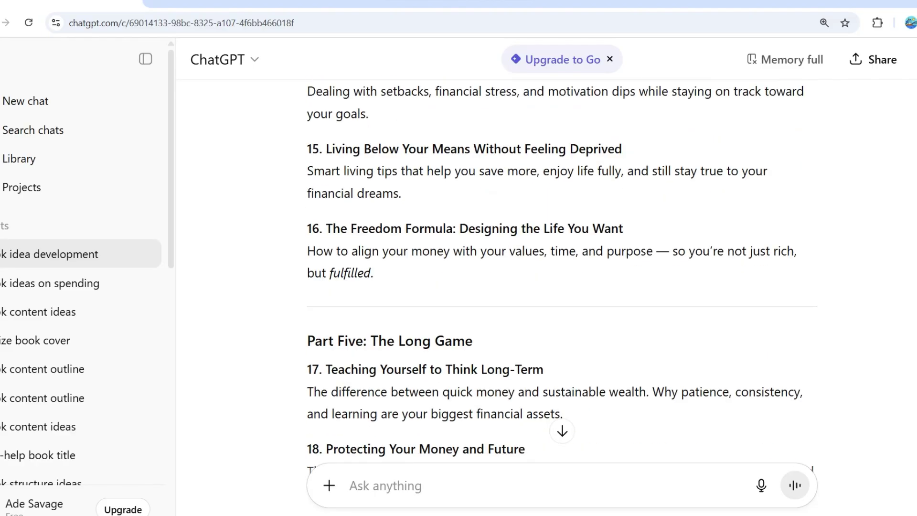
scroll(562, 277, "down", 8)
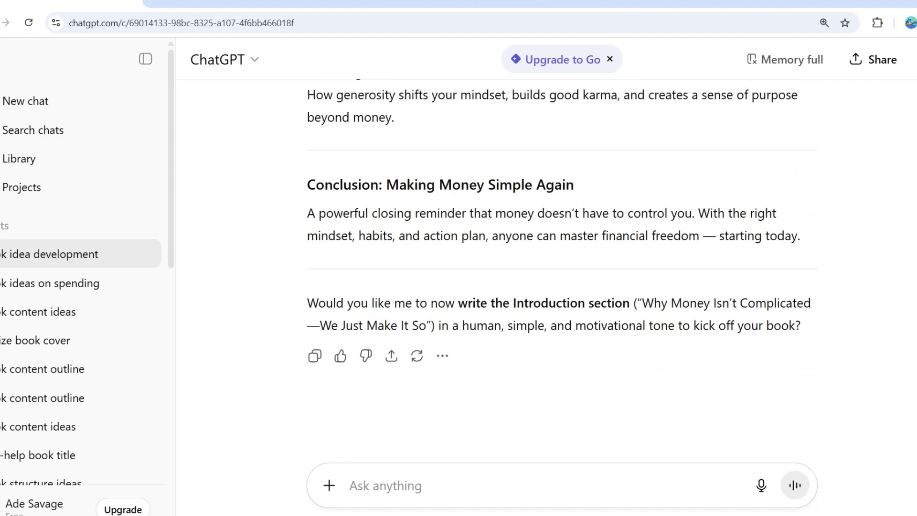
scroll(561, 272, "up", 20)
scroll(561, 277, "down", 1)
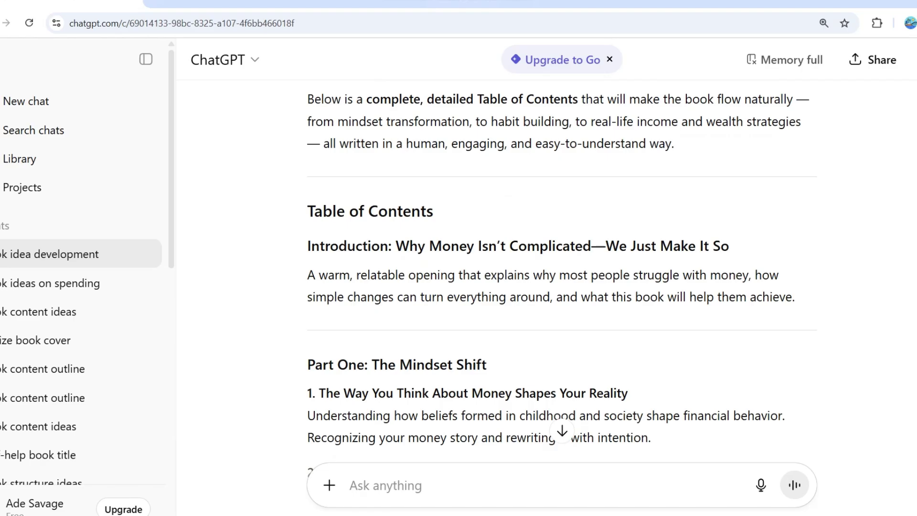
type("I")
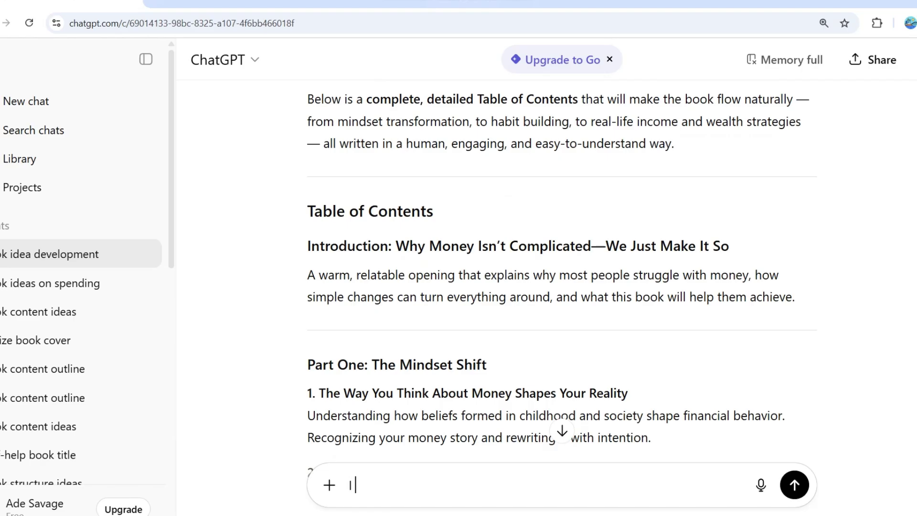
type(" want the")
key("BackSpace")
key("BackSpace")
key("BackSpace")
key("BackSpace")
type("you to wri")
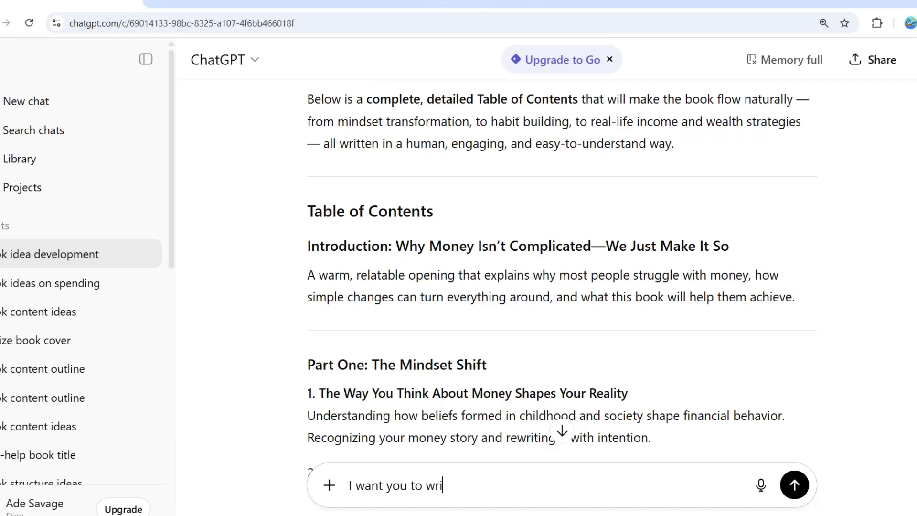
type("te")
Step: Request a well detailed, relatable, easy-to-understand, human-written piece about "Why Money Isn't Complicated—We Just Make It So" that is not robotic and excludes dashes
key("ctrl+a")
key("ctrl+v")
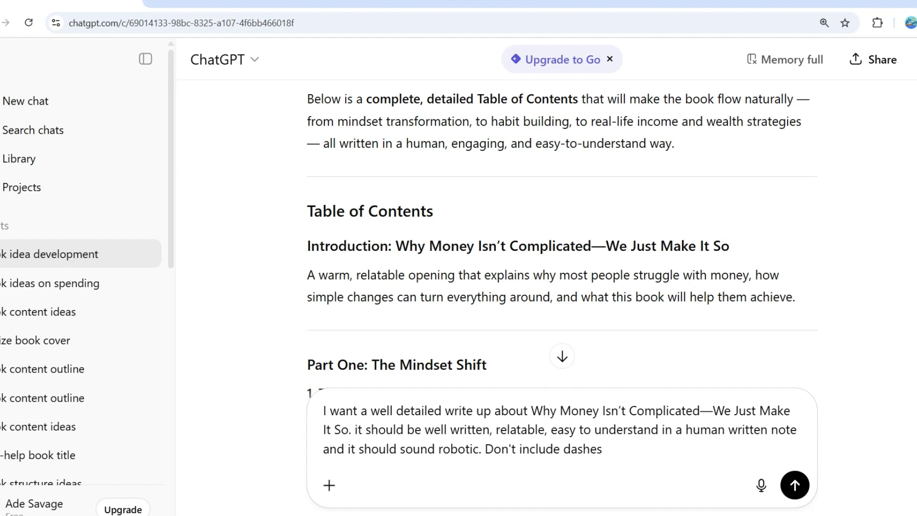
left_click(399, 448)
type("not")
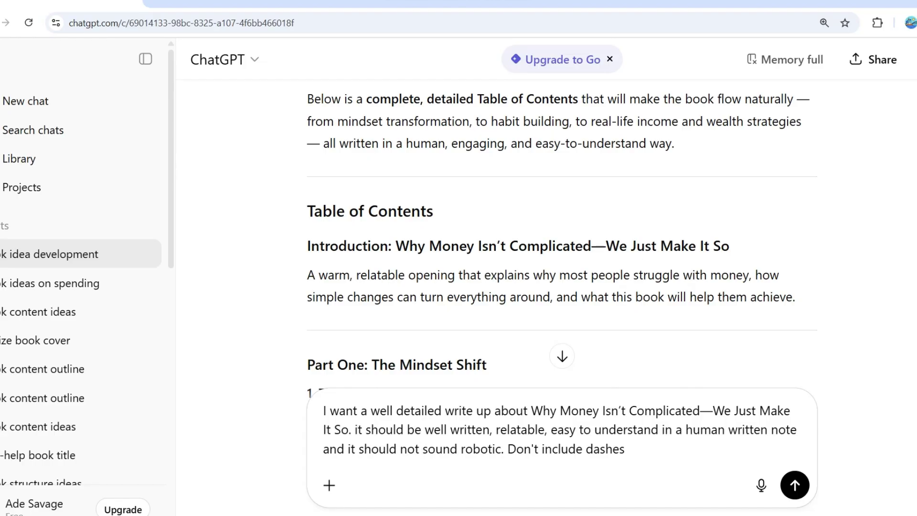
left_click(625, 449)
key("Return")
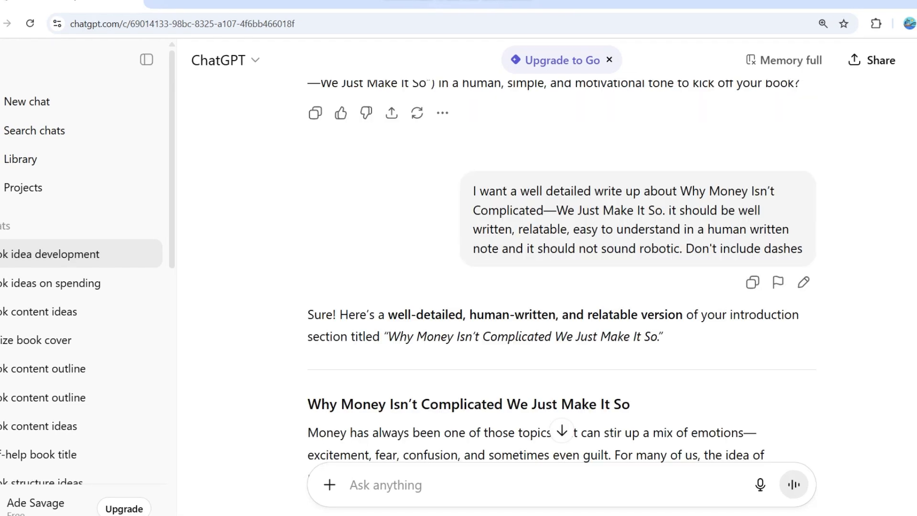
Step: Review the opening paragraphs of the generated introduction "Why Money Isn't Complicated We Just Make It So"
scroll(561, 305, "down", 3)
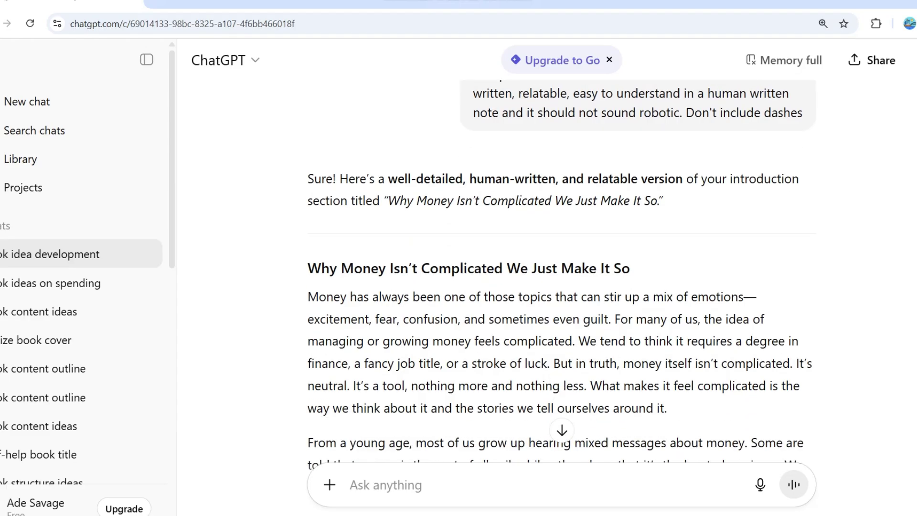
scroll(561, 286, "up", 2)
scroll(561, 287, "down", 2)
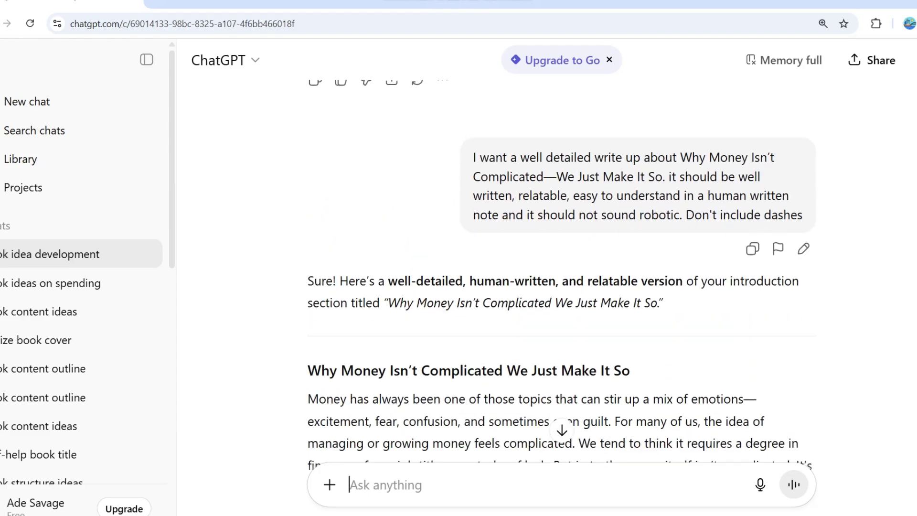
scroll(561, 286, "down", 1)
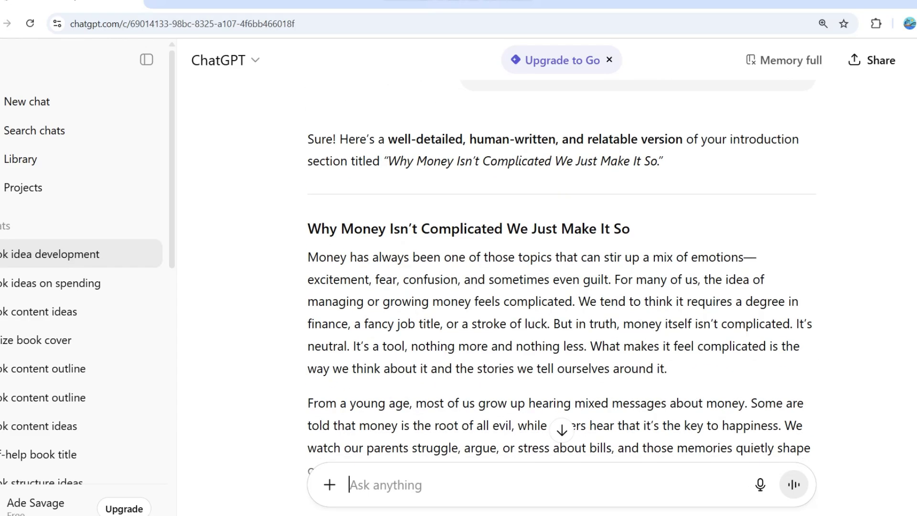
scroll(561, 286, "down", 1)
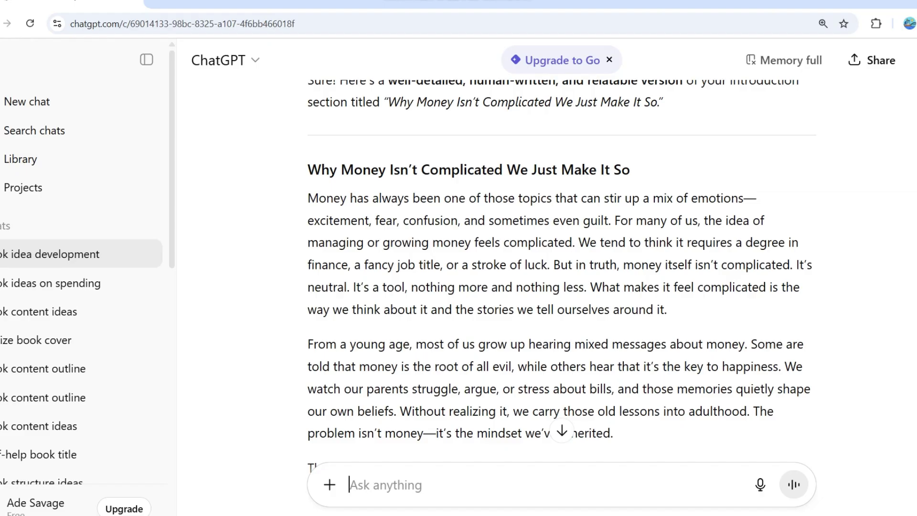
scroll(560, 287, "down", 1)
scroll(561, 286, "up", 1)
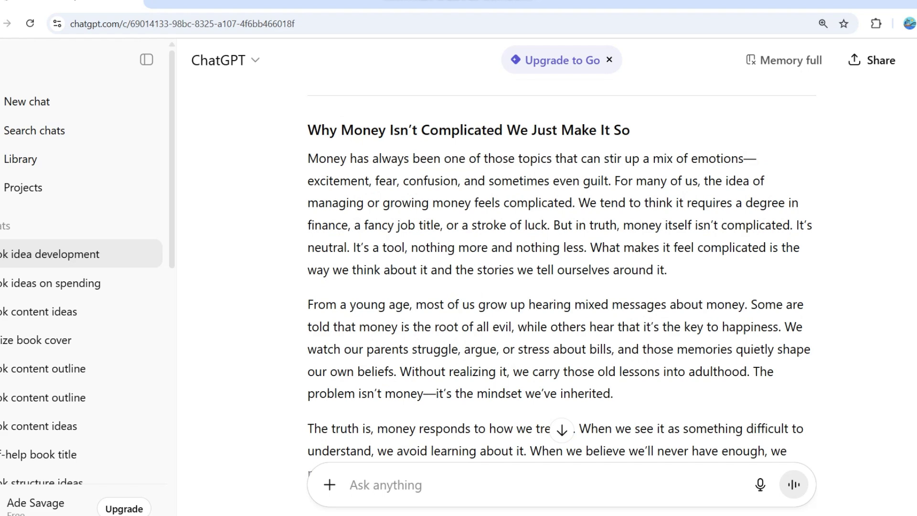
Step: Read through the middle paragraphs of the introduction, covering money mindset, behavior, financial freedom and consistent habits
scroll(560, 277, "down", 6)
scroll(561, 277, "up", 1)
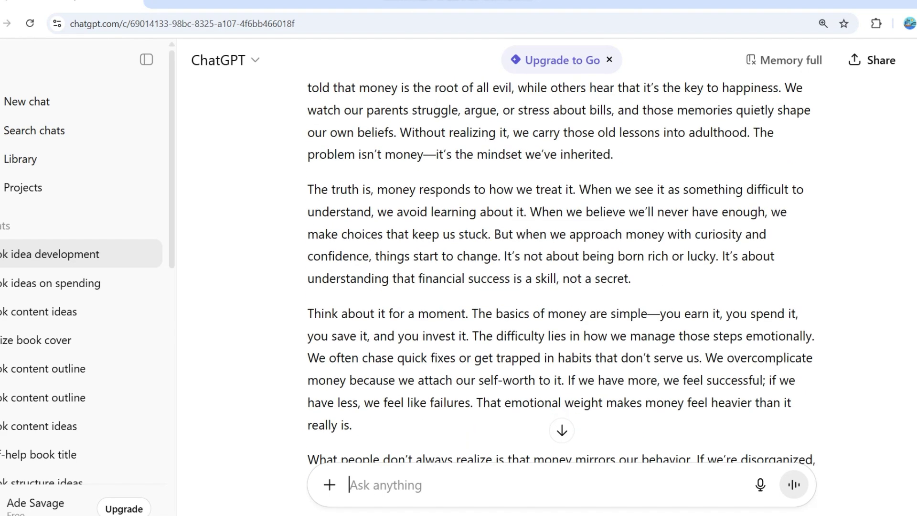
scroll(561, 276, "down", 4)
scroll(561, 272, "down", 1)
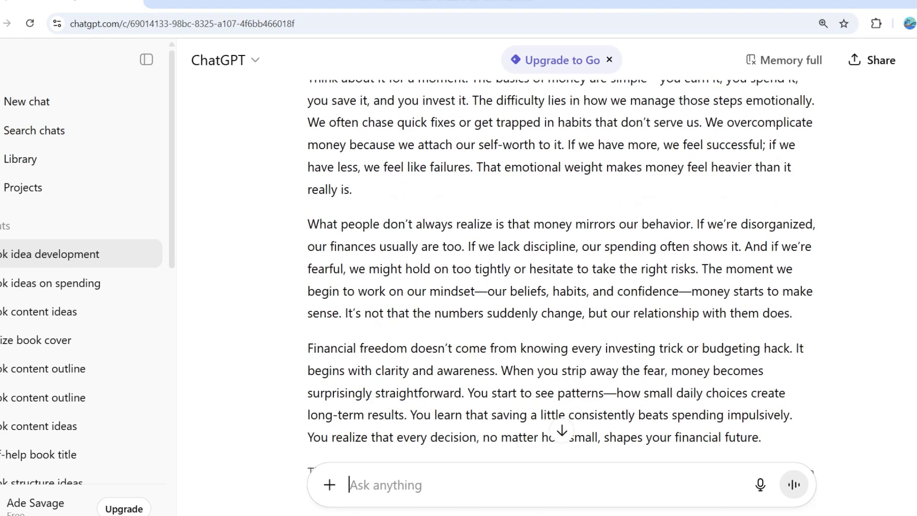
scroll(562, 280, "down", 4)
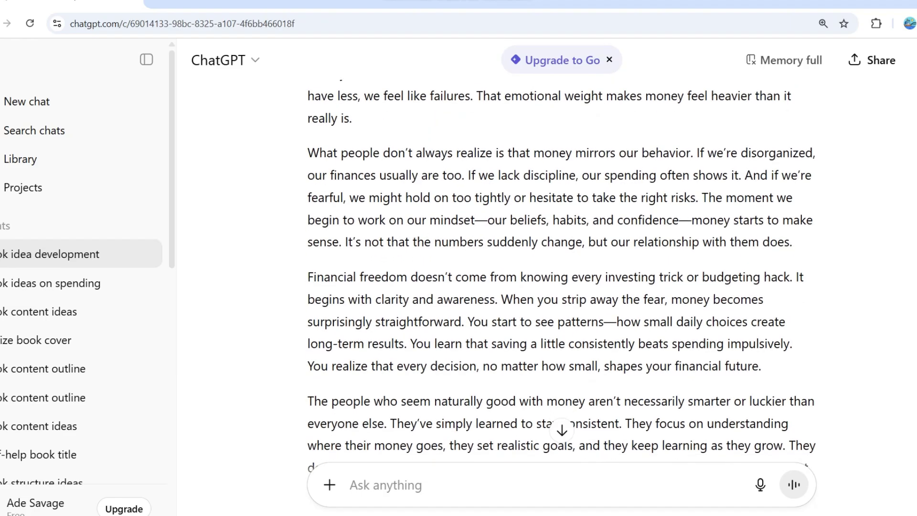
scroll(562, 280, "down", 3)
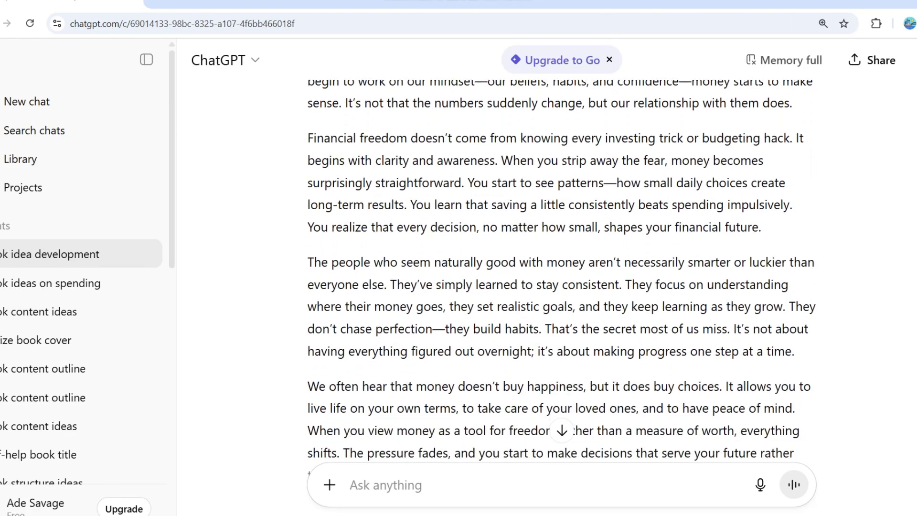
scroll(562, 280, "up", 1)
scroll(561, 280, "up", 2)
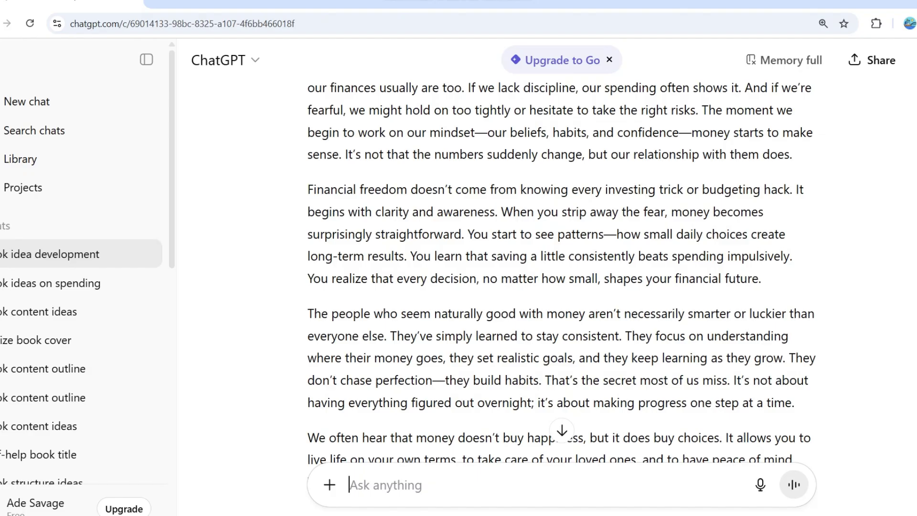
Step: Copy the earlier introduction write-up request and reuse it as a new message draft alongside the Part One chapter list
scroll(753, 404, "up", 10)
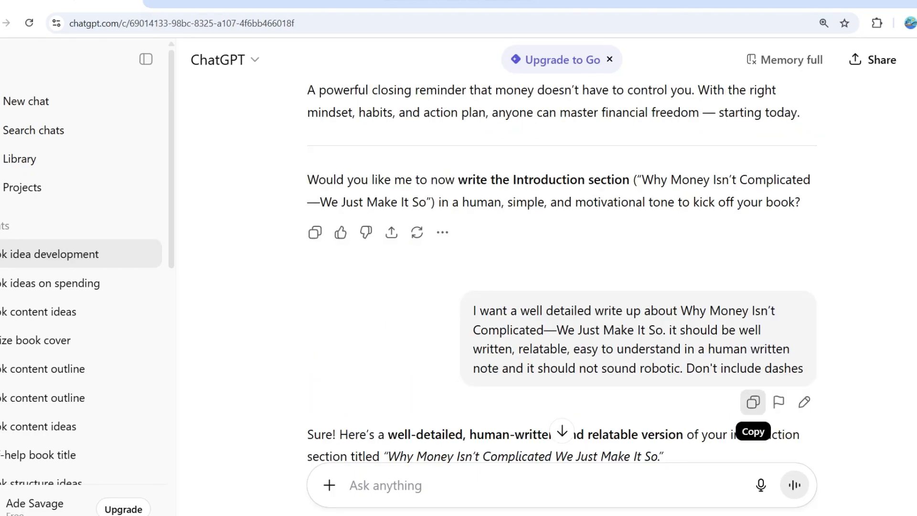
scroll(562, 267, "up", 10)
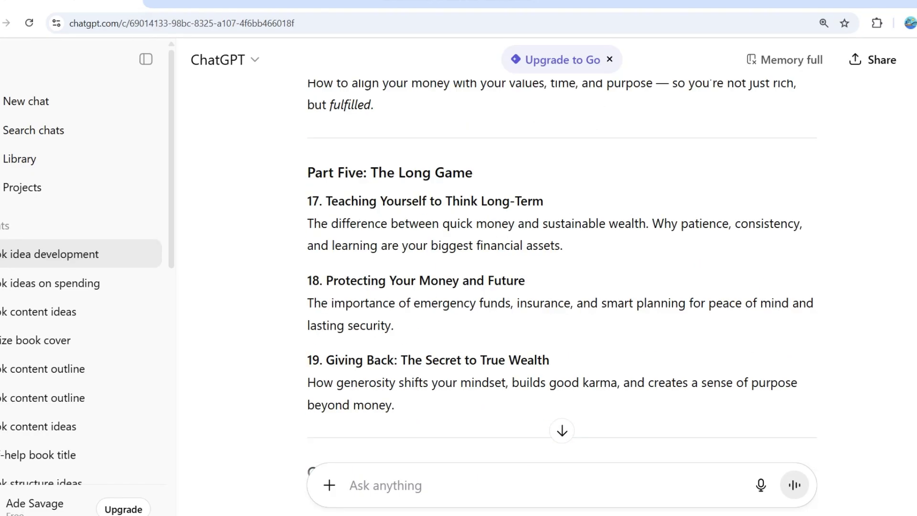
scroll(561, 267, "up", 15)
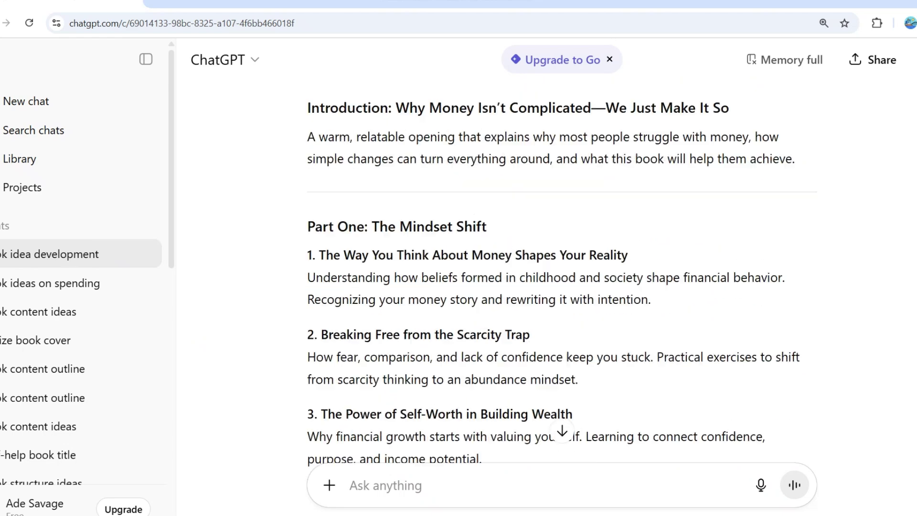
scroll(562, 268, "down", 2)
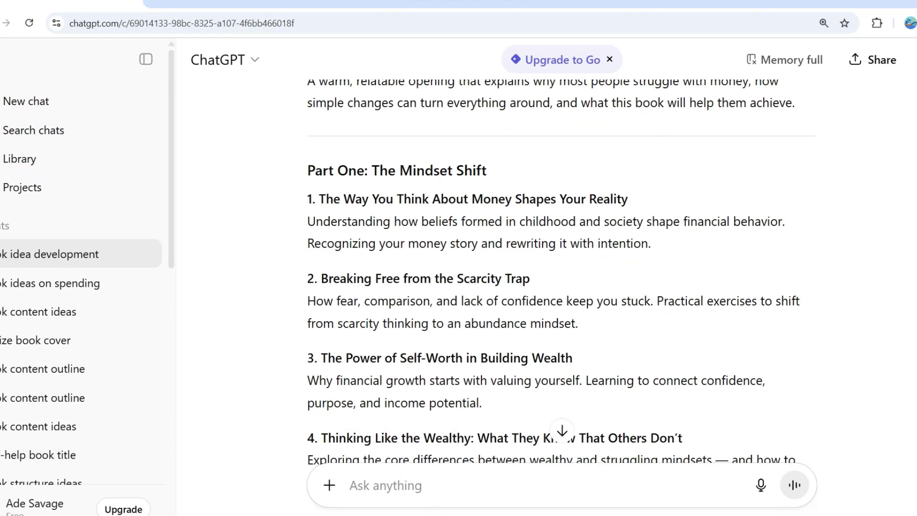
type("I want a well detailed write up about Why Money Isn’t Complicated—We Just Make It So. it should be well written, relatable, easy to understand in a human written note and it should not sound robotic. Don't include dashes")
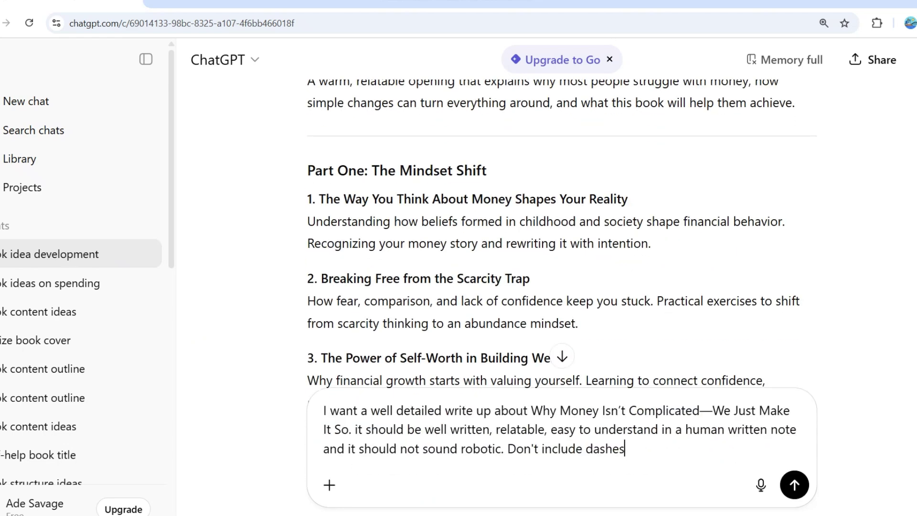
Step: Replace the topic in the drafted request with the copied chapter 1 title "The Way You Think About Money Shapes Your Reality"
left_click_drag(319, 199, 627, 199)
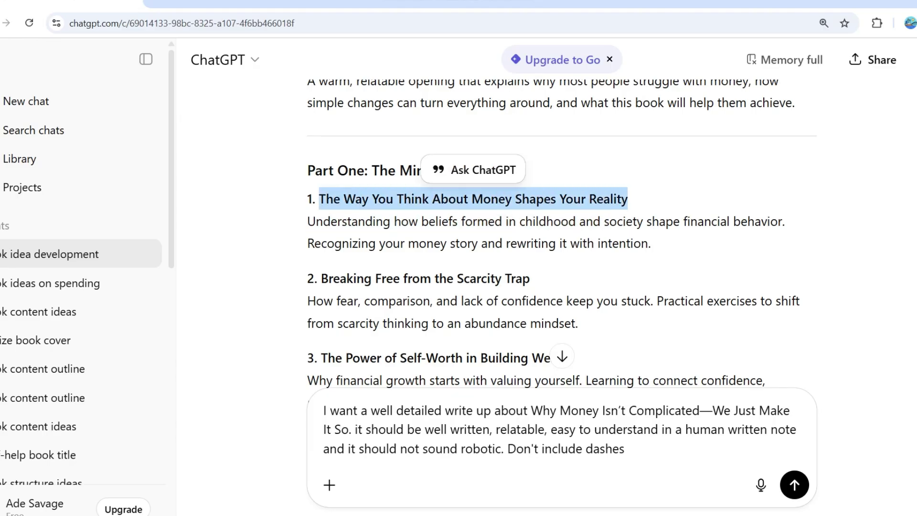
right_click(619, 200)
key("Down")
key("Return")
left_click_drag(532, 410, 349, 428)
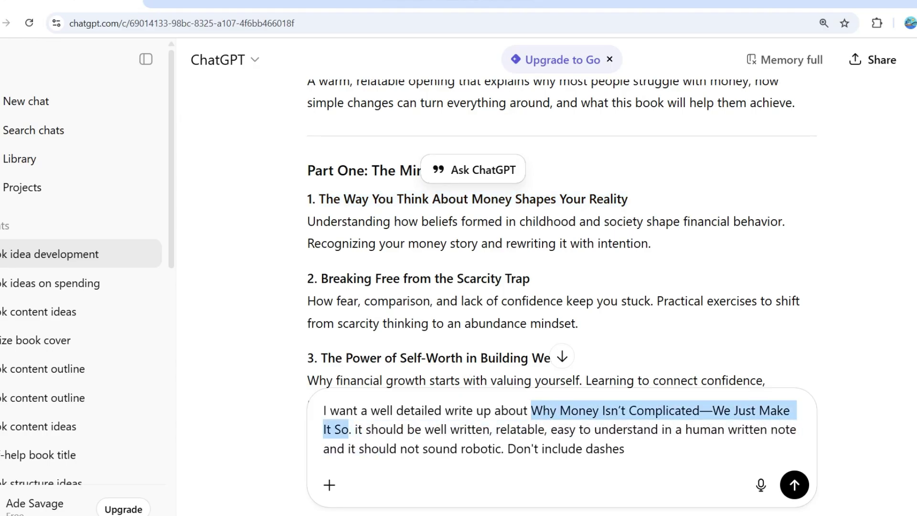
key("ctrl+v")
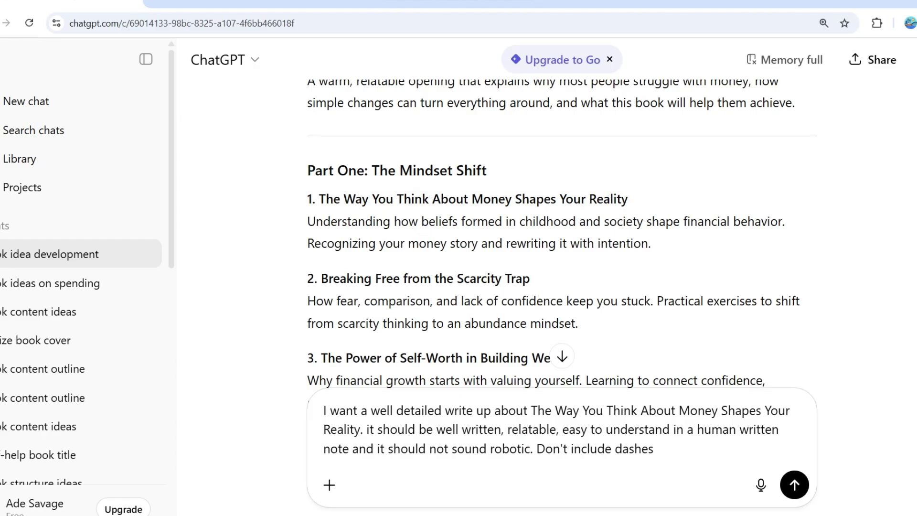
Step: Add "and it should not be repetitive." to the end of the chapter request and send it
type(". and it should no")
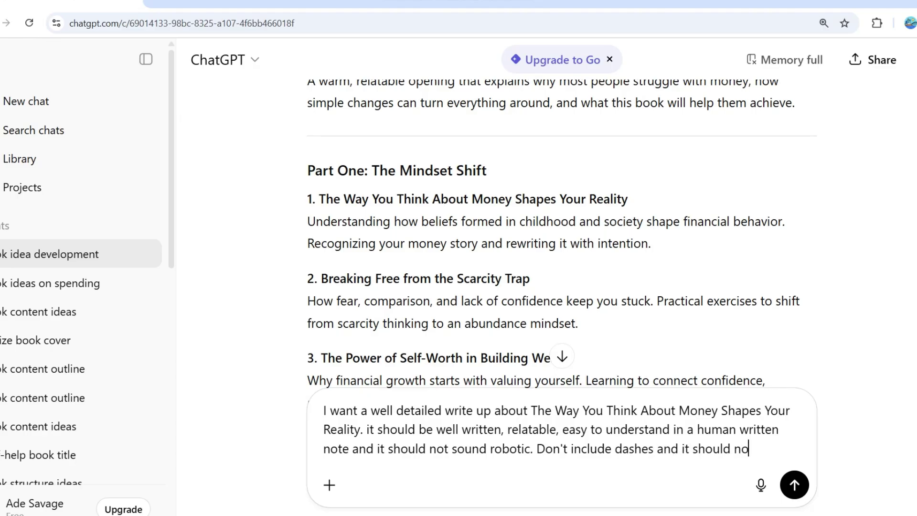
type("t be t")
key("BackSpace")
type("repet")
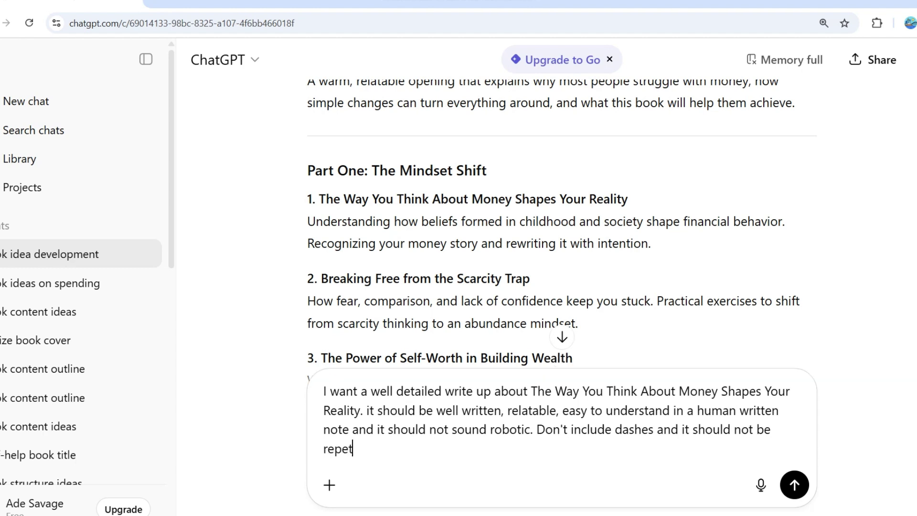
type("itive.")
key("Return")
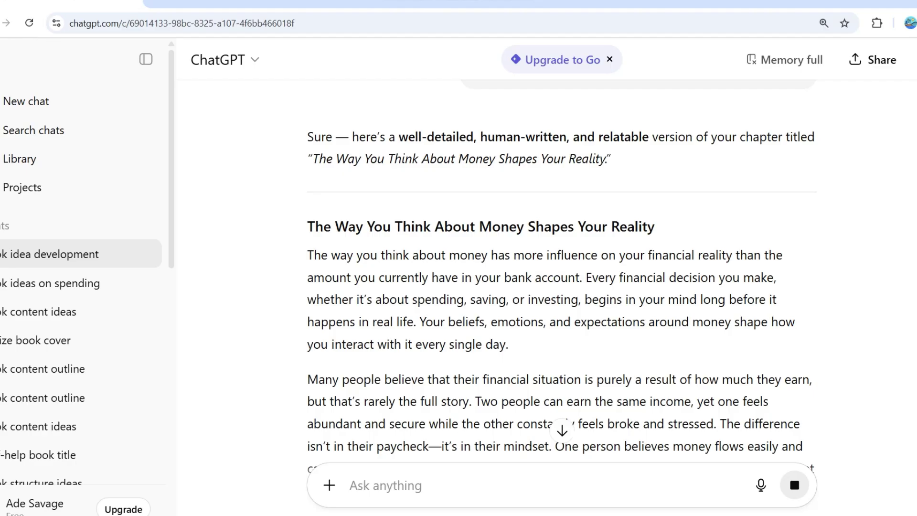
Step: Read the generated chapter "The Way You Think About Money Shapes Your Reality" through to its closing paragraph
scroll(562, 277, "down", 4)
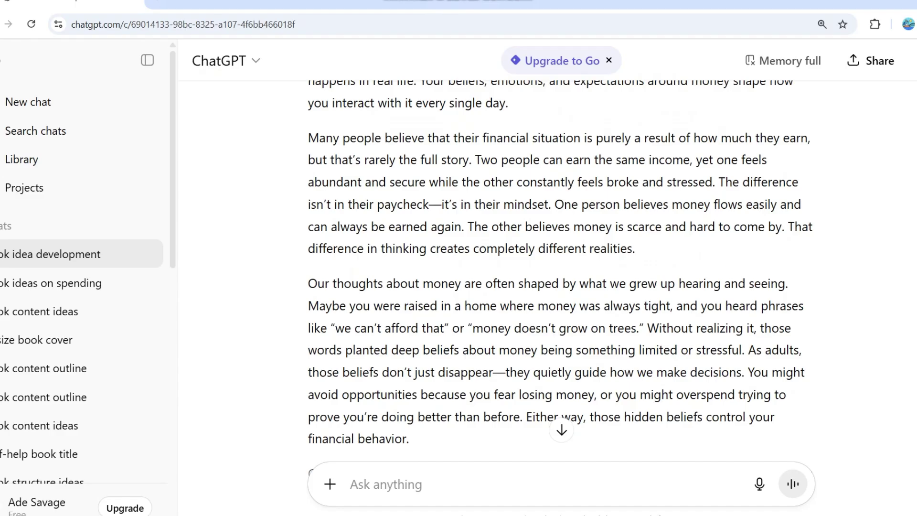
scroll(561, 277, "down", 3)
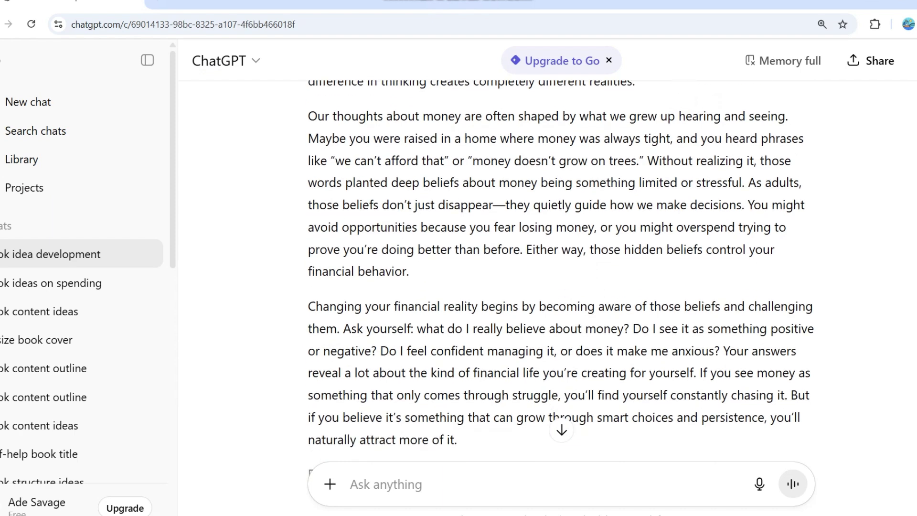
scroll(560, 275, "down", 1)
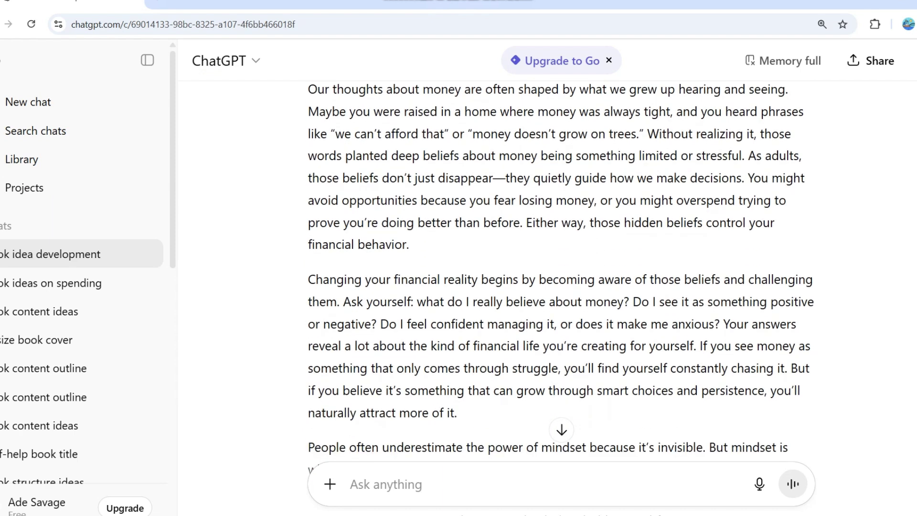
scroll(560, 277, "down", 4)
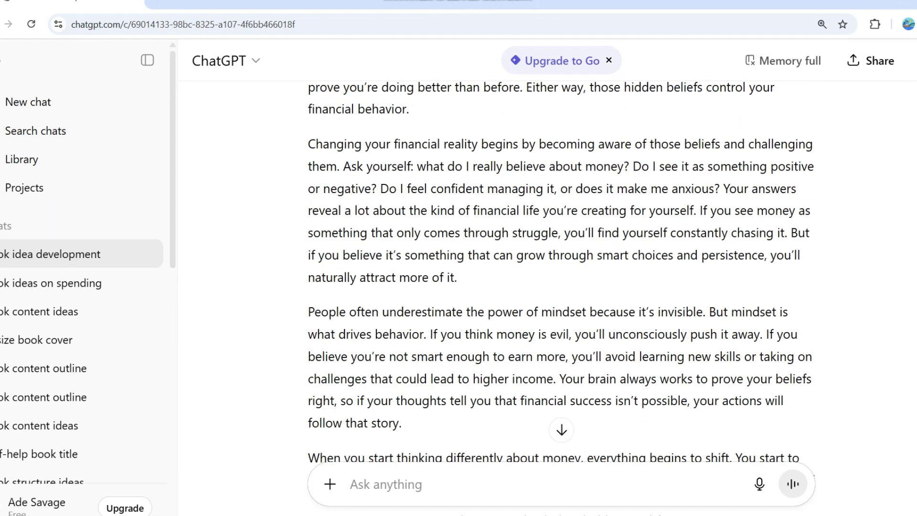
scroll(562, 274, "down", 3)
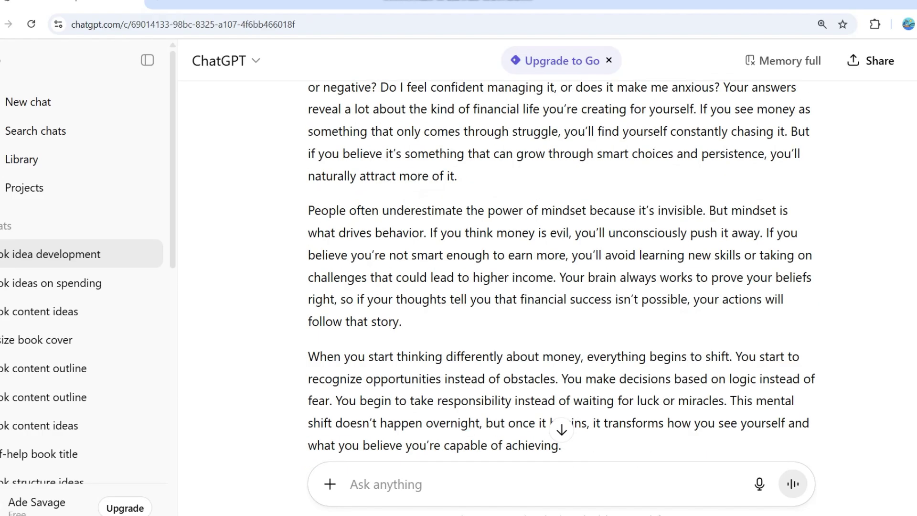
scroll(561, 275, "down", 3)
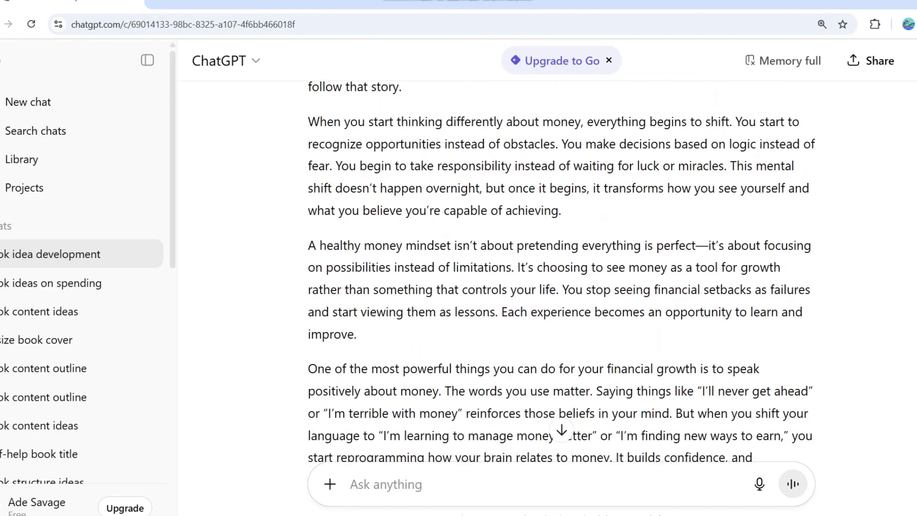
scroll(561, 274, "down", 4)
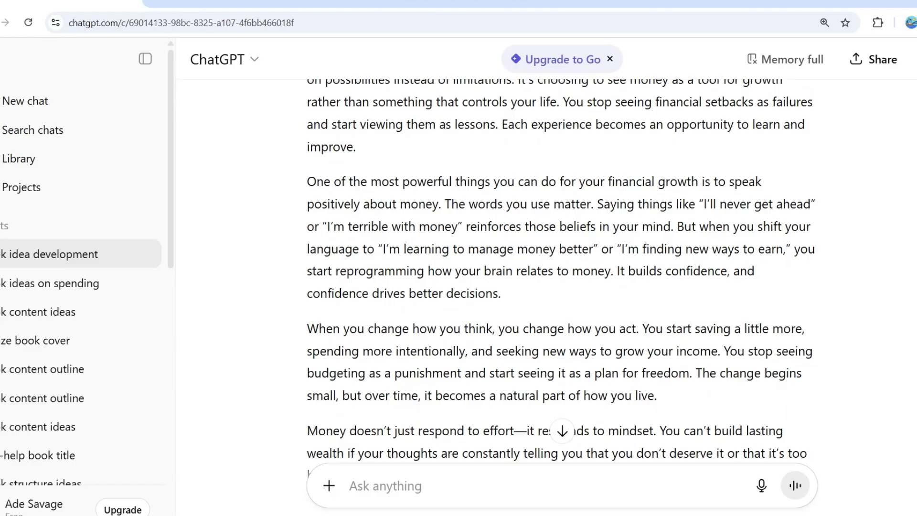
scroll(561, 275, "down", 7)
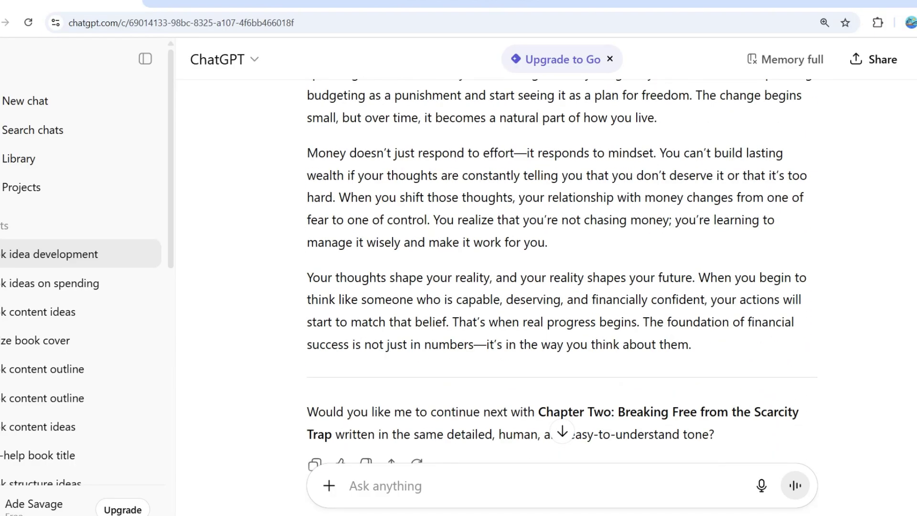
Step: Look back over the chapter text from its end and return to its heading and opening paragraphs
scroll(562, 274, "up", 2)
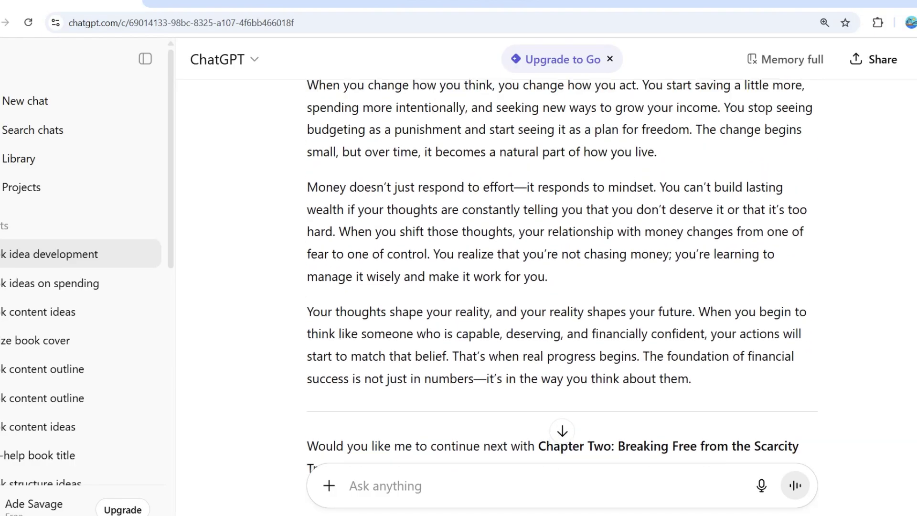
scroll(561, 274, "up", 10)
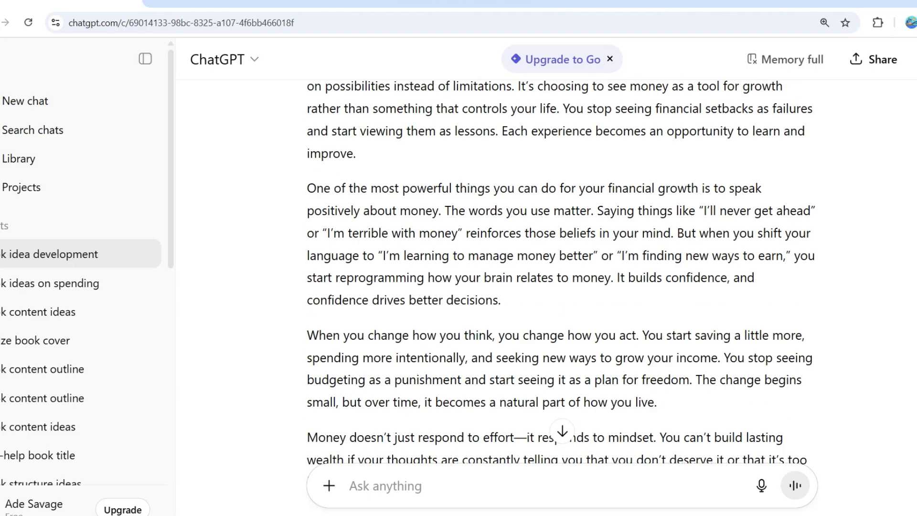
scroll(562, 427, "up", 8)
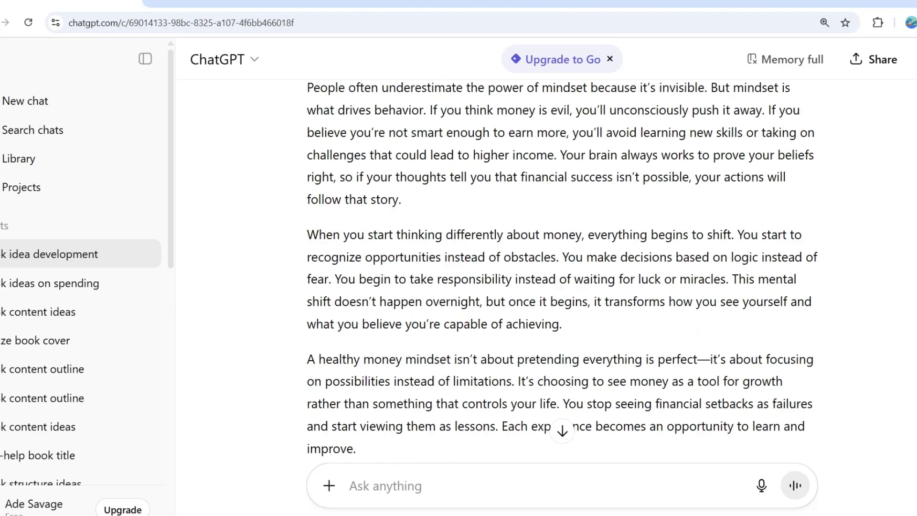
scroll(562, 275, "up", 6)
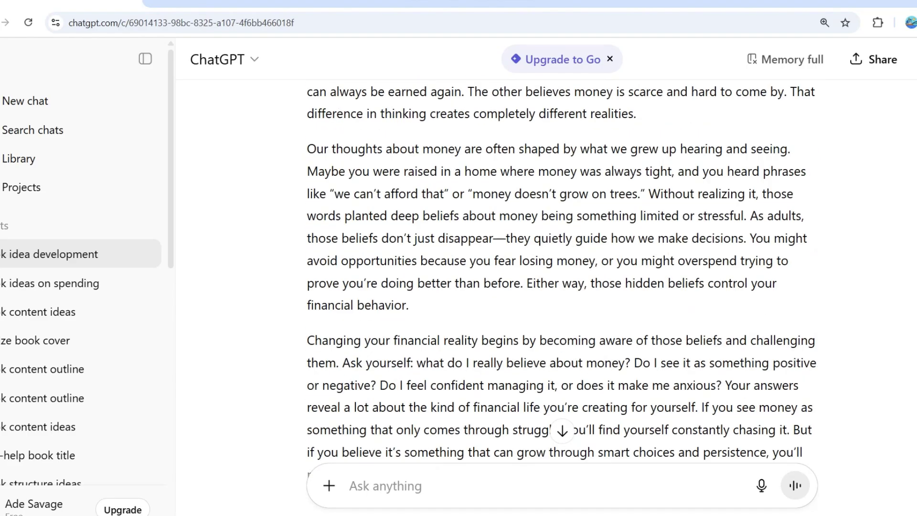
scroll(561, 275, "down", 3)
scroll(561, 274, "up", 8)
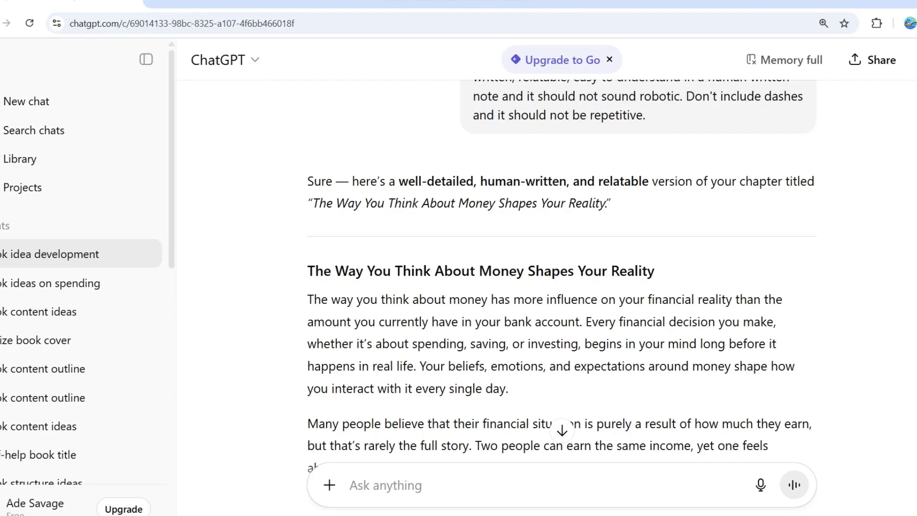
scroll(562, 271, "down", 2)
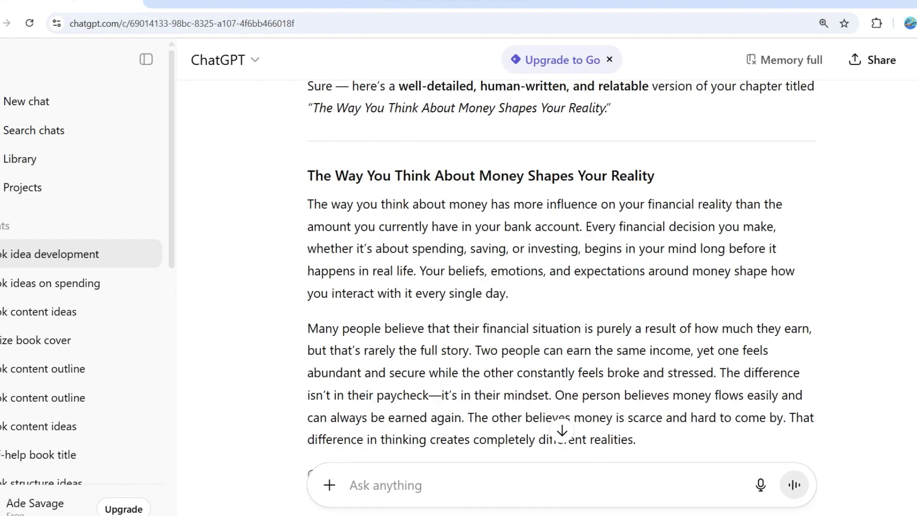
Step: Review the sent chapter request and its generated answer from the opening heading through to the closing paragraph
scroll(561, 271, "up", 9)
scroll(561, 272, "down", 2)
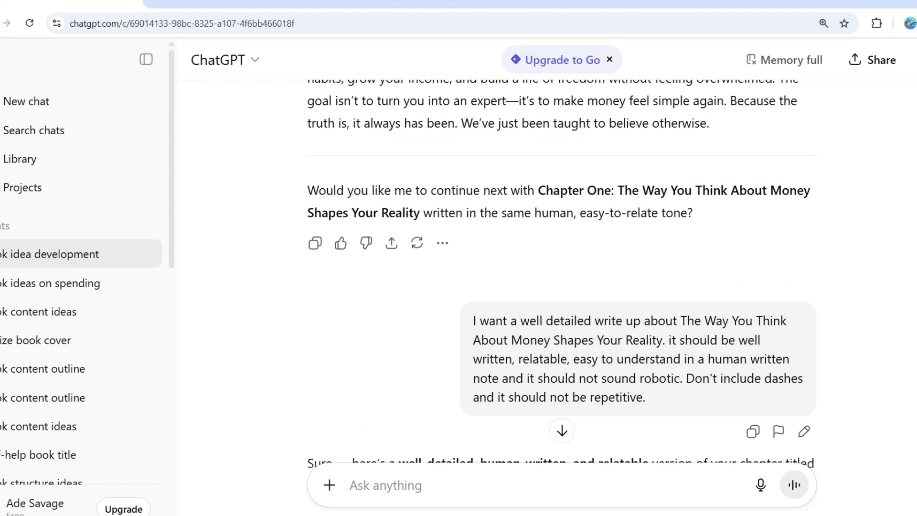
scroll(561, 277, "down", 7)
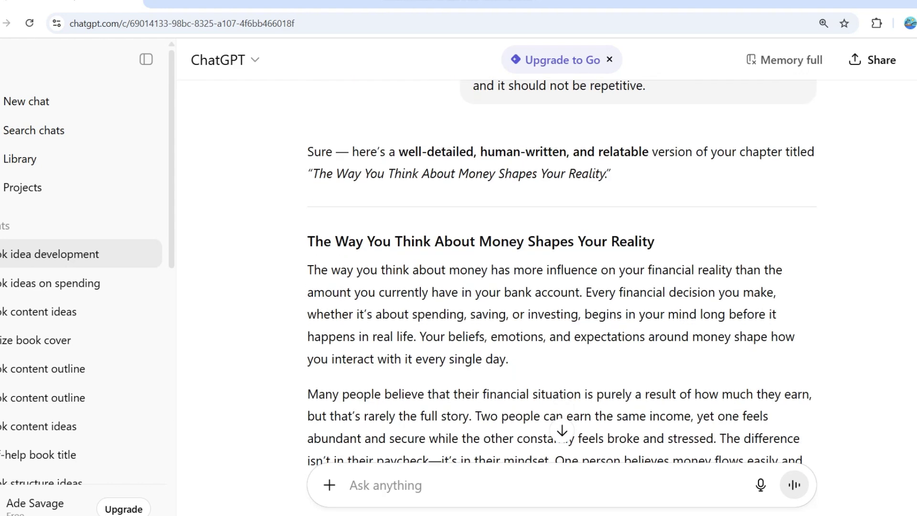
scroll(561, 277, "down", 2)
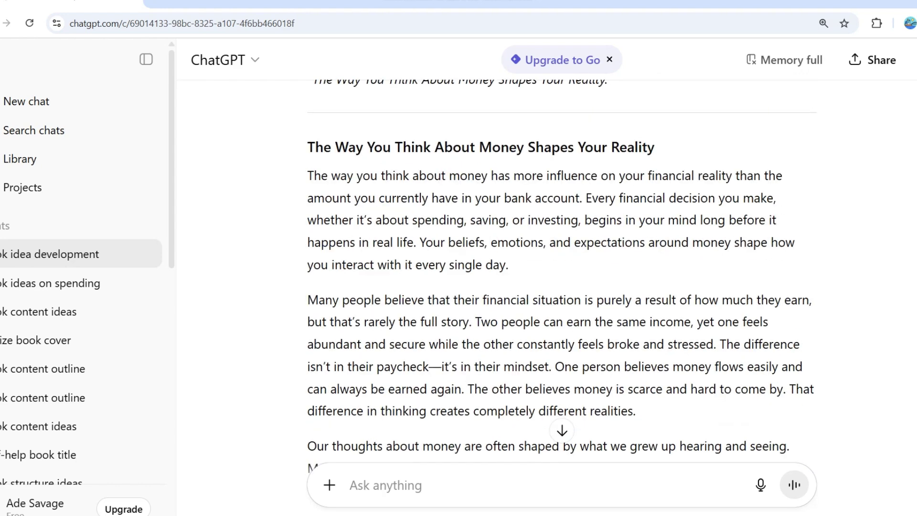
scroll(562, 276, "down", 2)
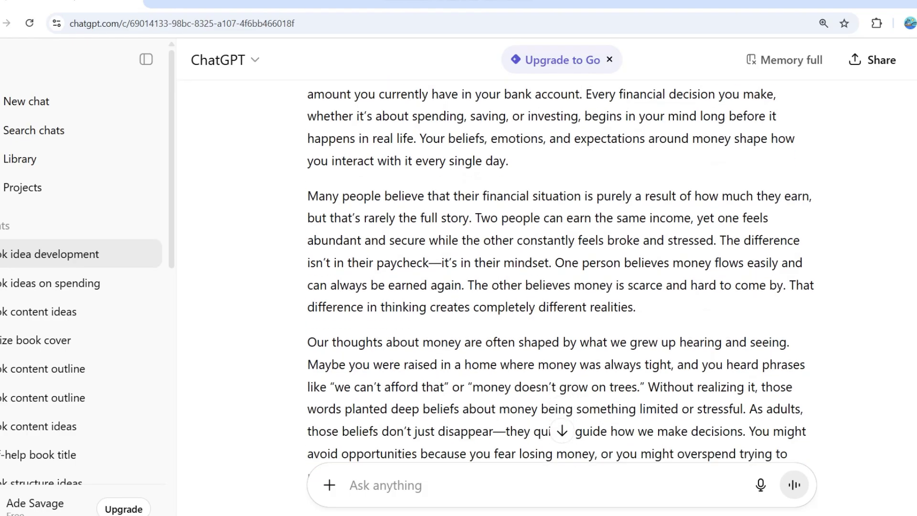
scroll(562, 277, "up", 2)
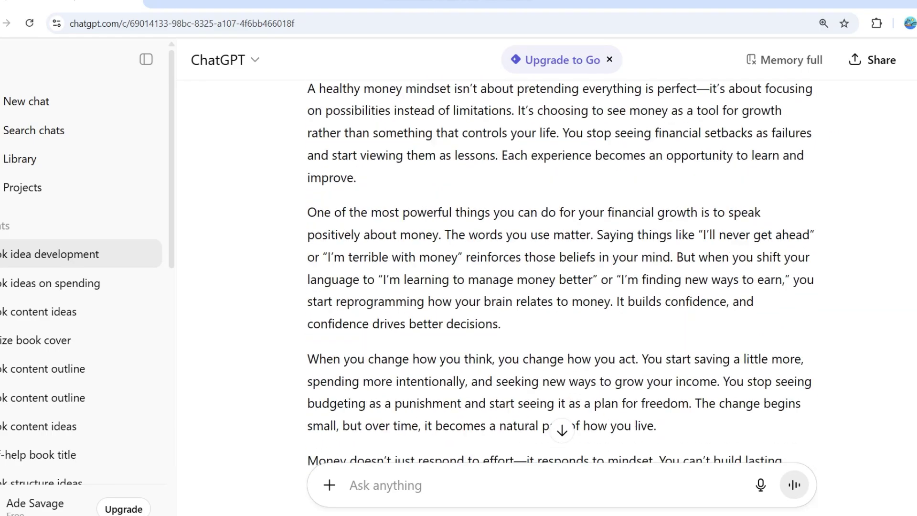
scroll(562, 267, "down", 6)
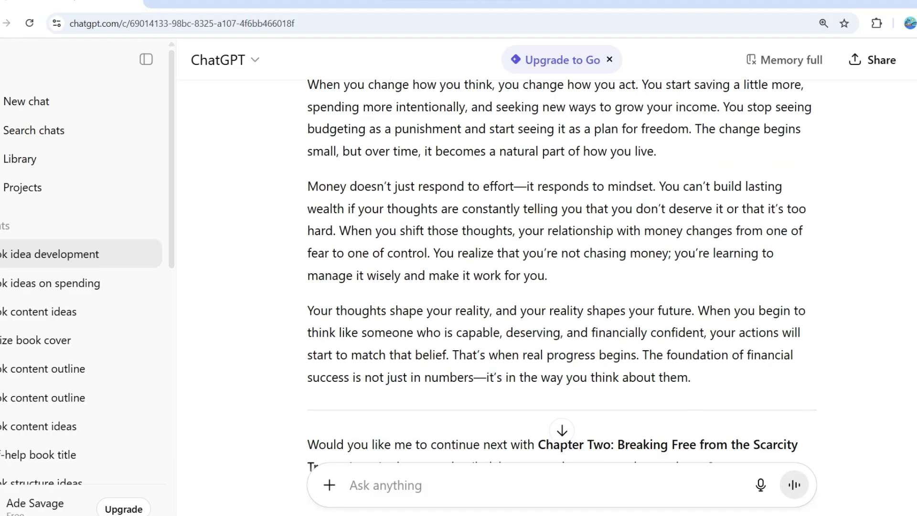
scroll(562, 268, "up", 1)
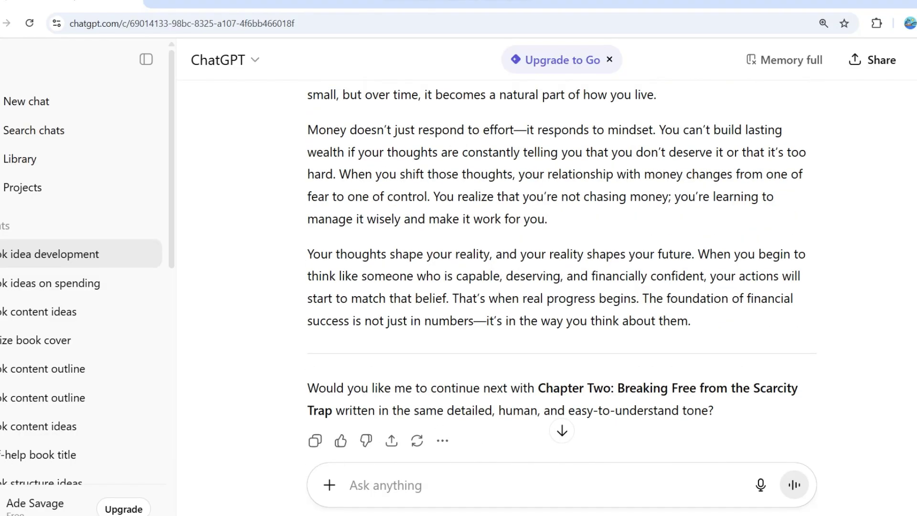
Step: Go back past the introduction text to the table of contents and examine the Part One and Part Two chapter titles and descriptions
scroll(562, 267, "up", 15)
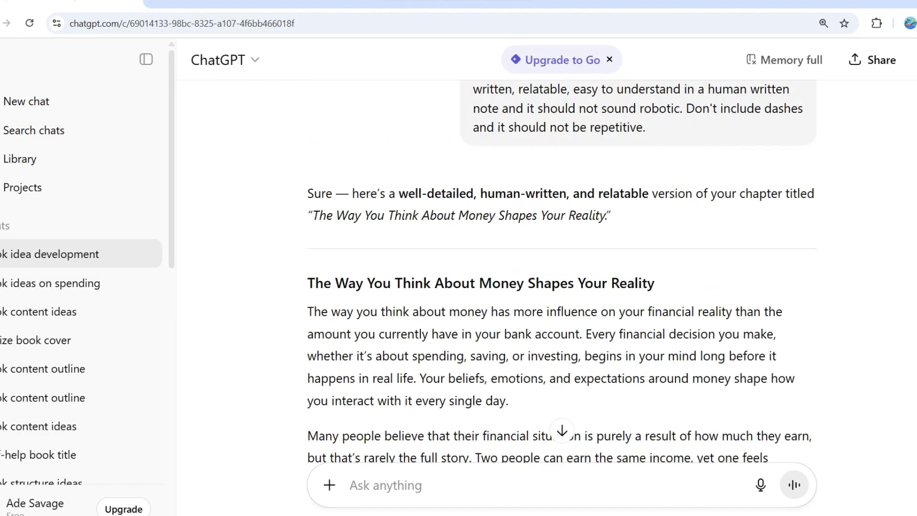
scroll(562, 267, "up", 12)
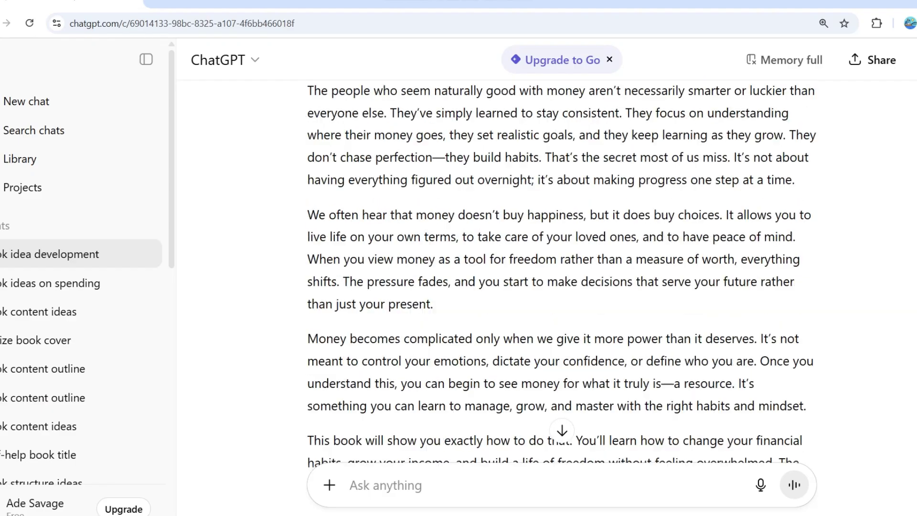
scroll(562, 267, "up", 15)
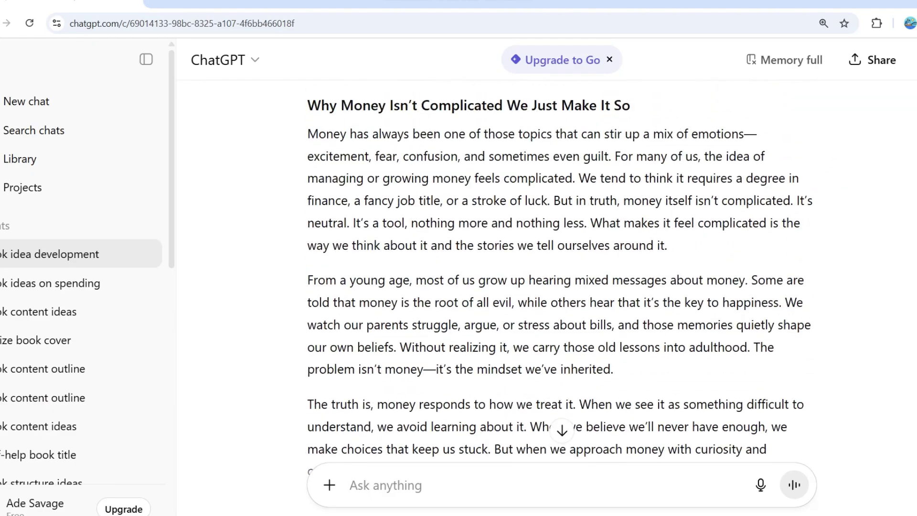
scroll(561, 267, "up", 20)
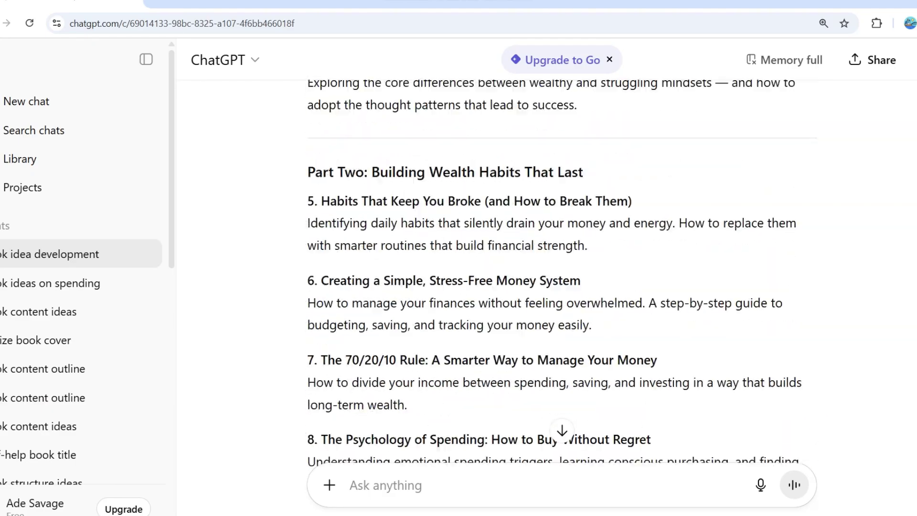
scroll(562, 267, "up", 9)
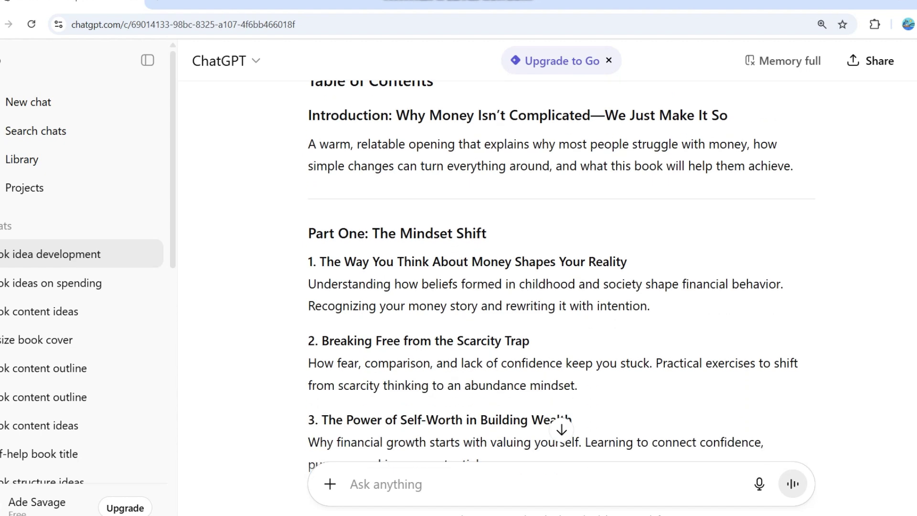
scroll(562, 267, "down", 2)
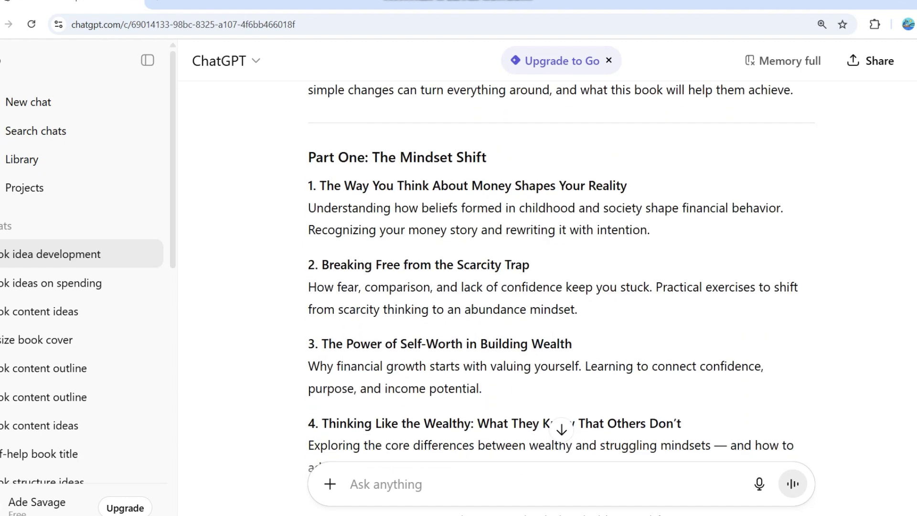
scroll(561, 268, "down", 2)
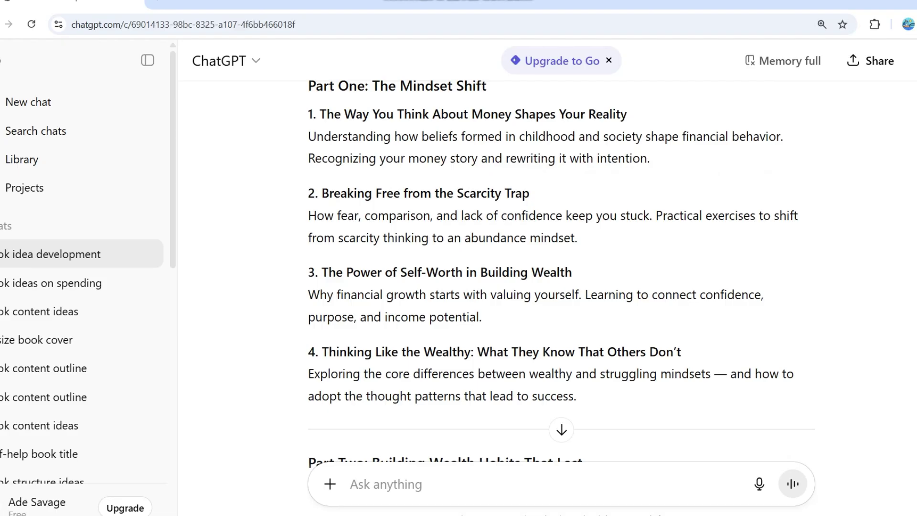
scroll(561, 267, "up", 2)
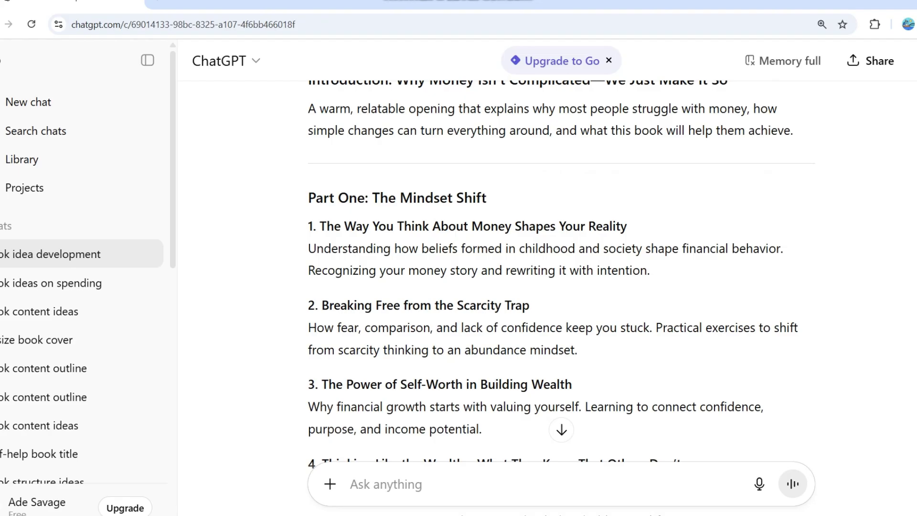
scroll(561, 267, "down", 6)
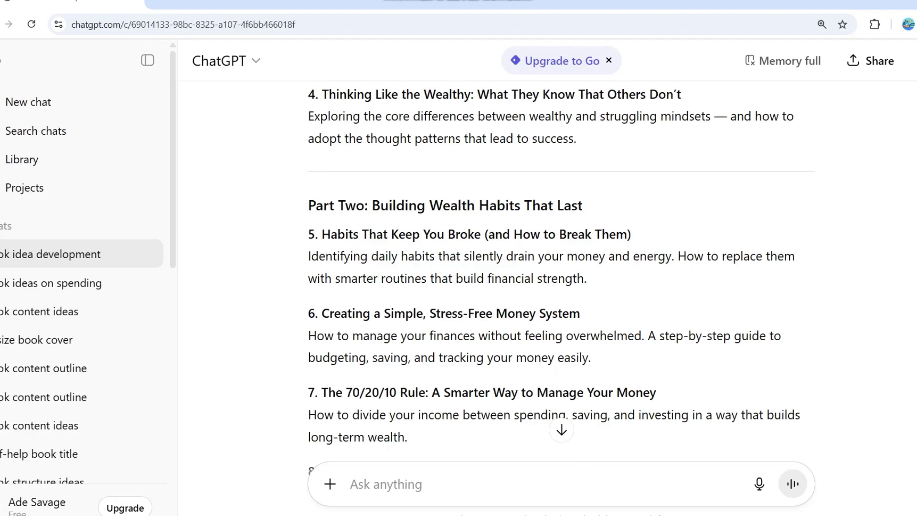
scroll(561, 276, "down", 2)
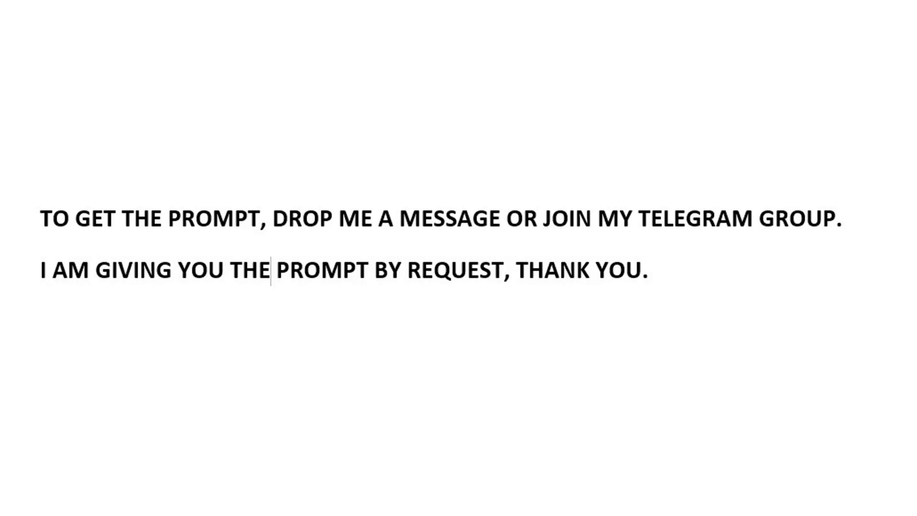